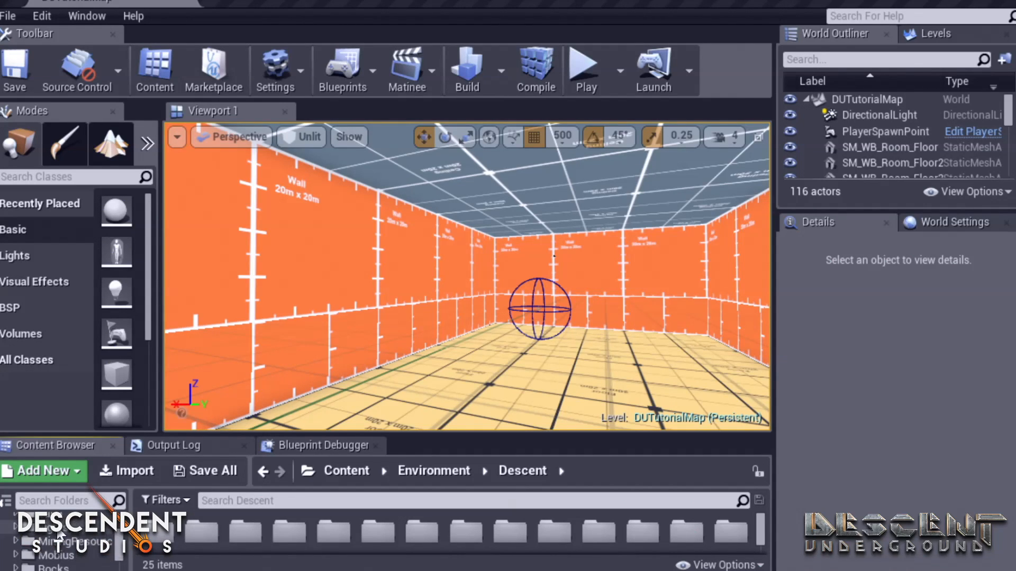
- Open the Meshes folder of DES_Whitebox under Environment > Descent in the content browser
{"action": "scroll", "coordinate": [80, 537], "scroll_direction": "down", "scroll_amount": 3}
{"action": "scroll", "coordinate": [66, 547], "scroll_direction": "down", "scroll_amount": 3}
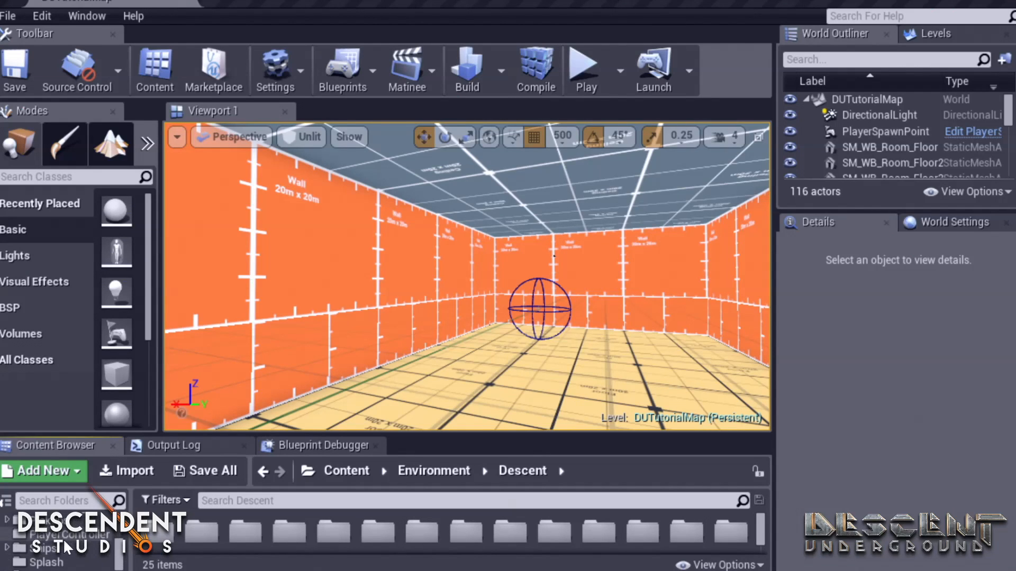
{"action": "scroll", "coordinate": [58, 539], "scroll_direction": "up", "scroll_amount": 1}
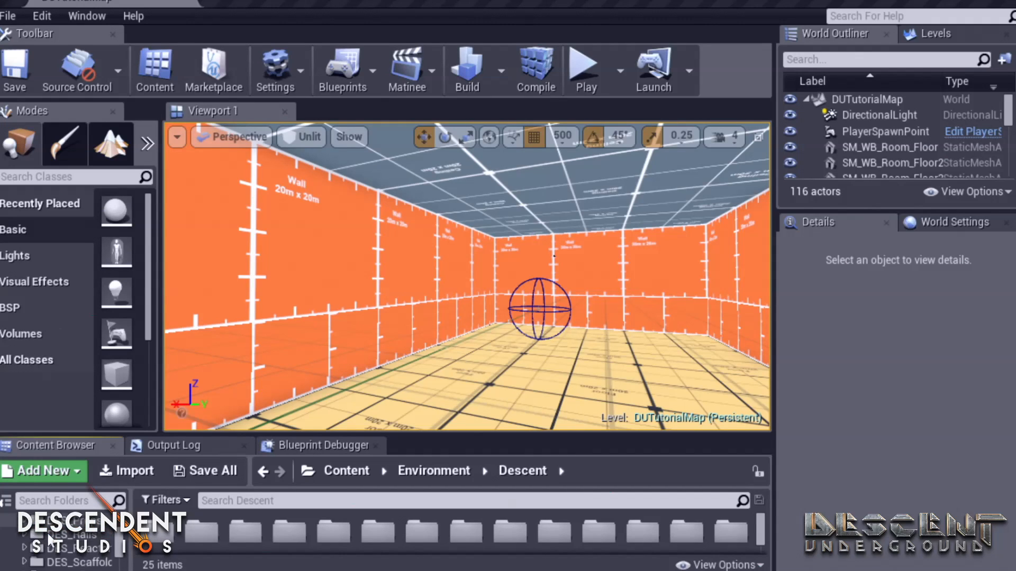
{"action": "left_click", "coordinate": [48, 535]}
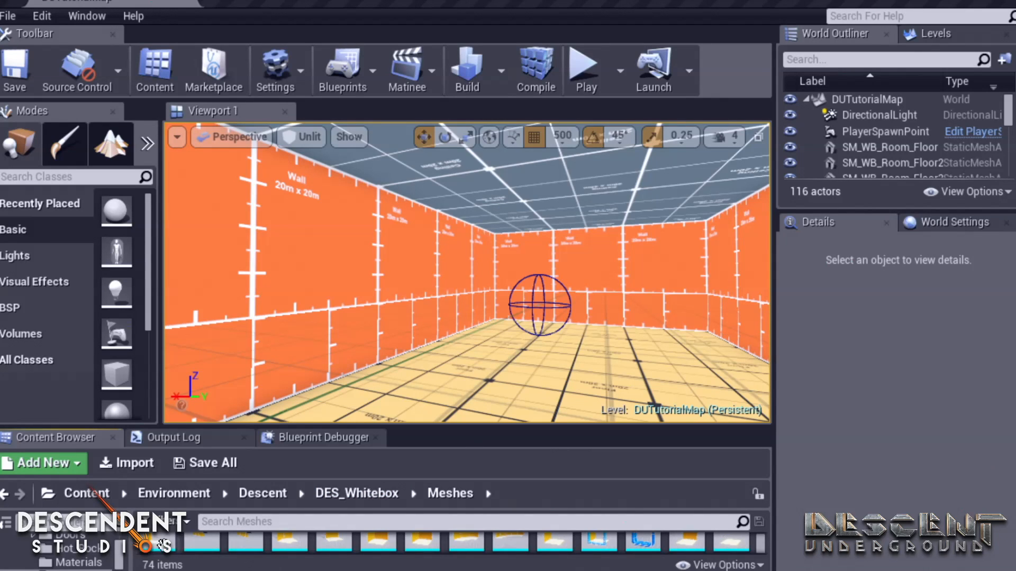
- Resize the editor layout to give the content browser more height and the viewport more width
{"action": "mouse_move", "coordinate": [623, 529]}
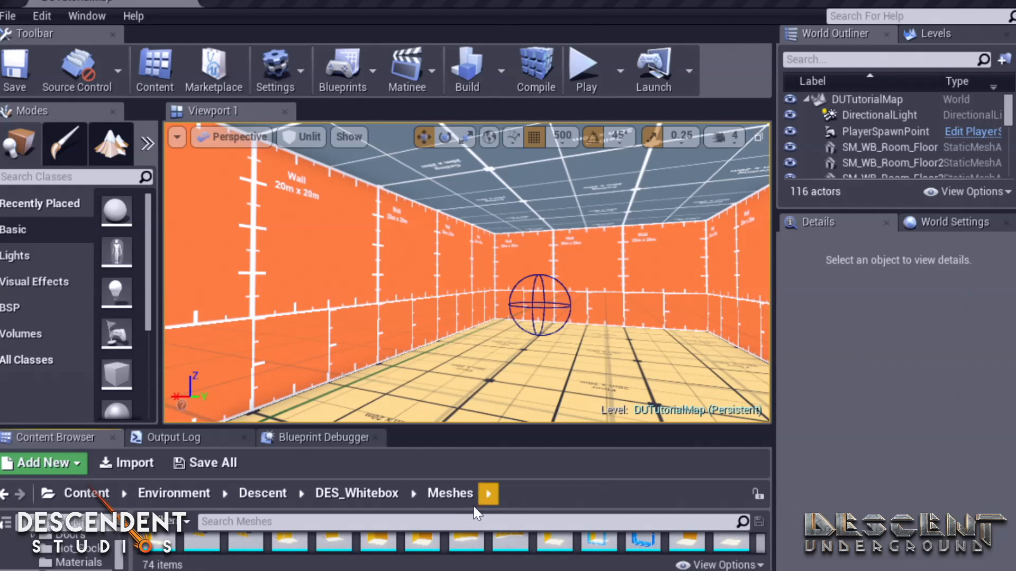
{"action": "mouse_move", "coordinate": [377, 550]}
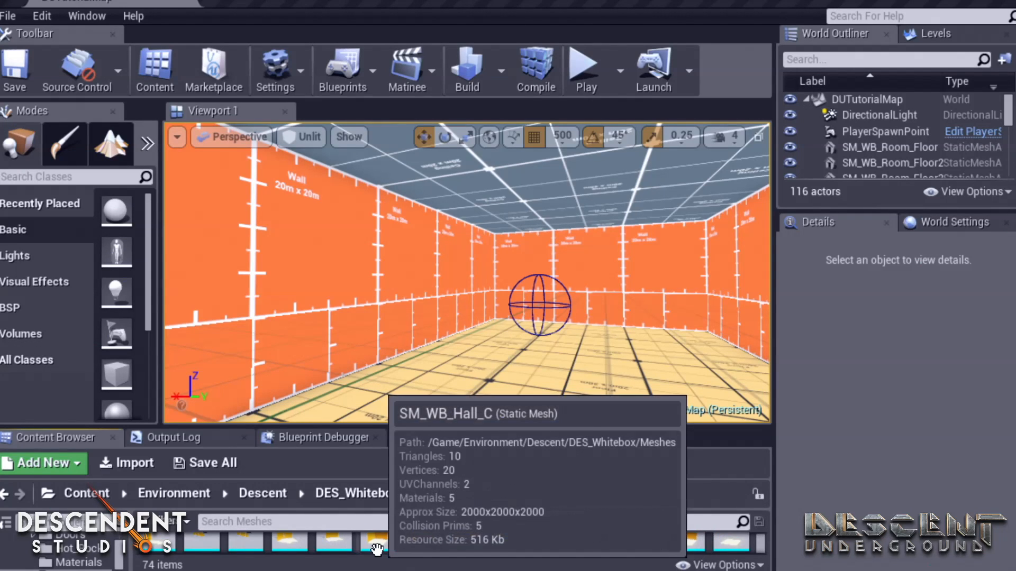
{"action": "left_click_drag", "start_coordinate": [549, 426], "coordinate": [597, 347]}
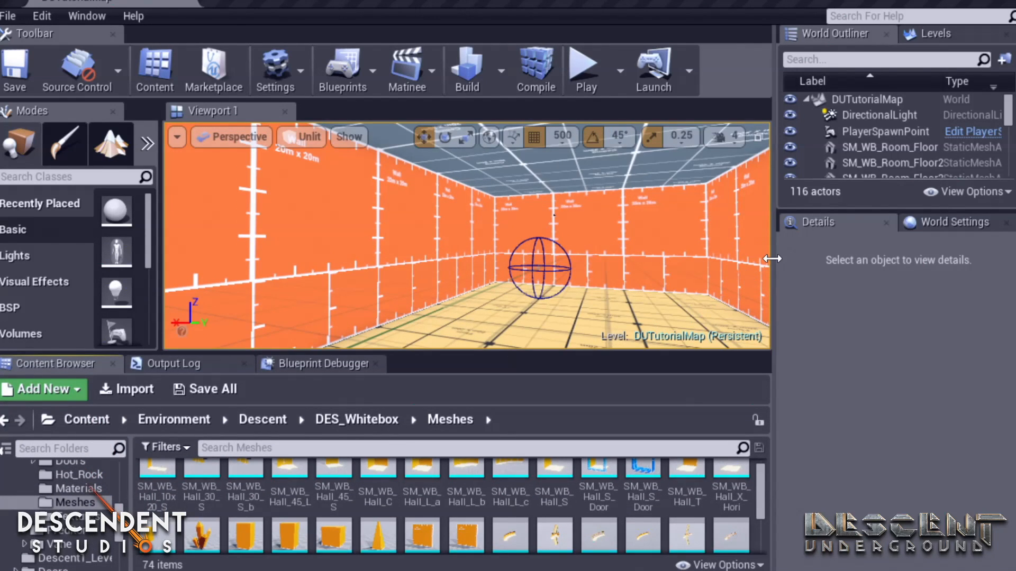
{"action": "left_click_drag", "start_coordinate": [772, 259], "coordinate": [827, 258]}
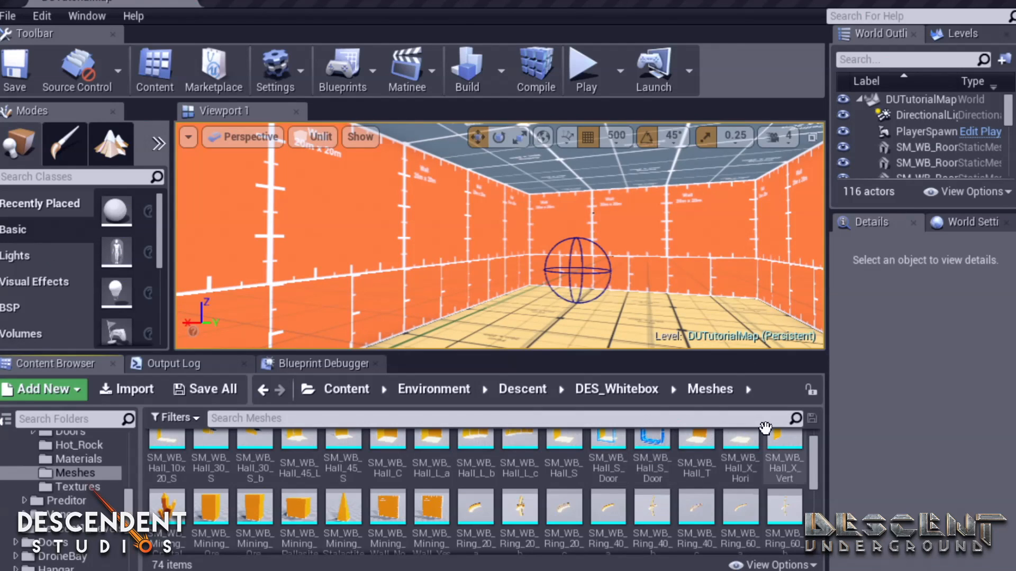
{"action": "left_click_drag", "start_coordinate": [649, 354], "coordinate": [649, 383]}
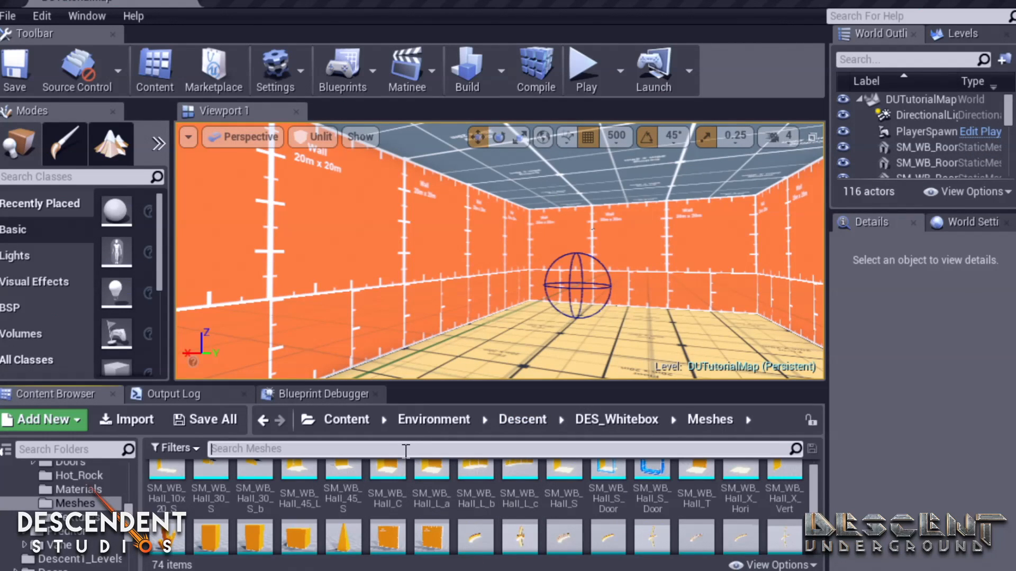
- Search the meshes for "pillar" and place the SM_WB_Room_Pillar_20x20 mesh on the room's floor
{"action": "type", "text": "lar"}
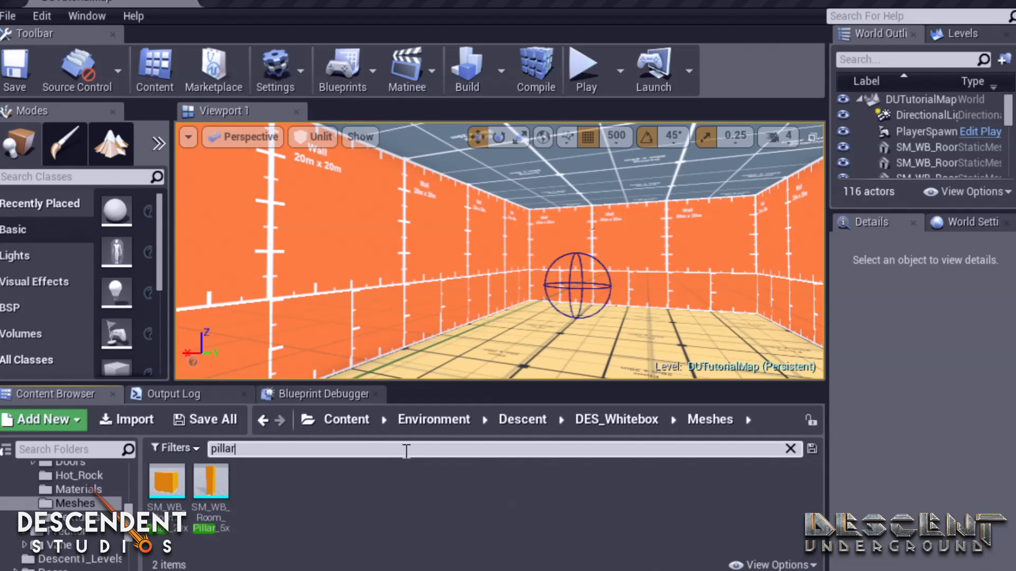
{"action": "left_click_drag", "start_coordinate": [167, 479], "coordinate": [598, 349]}
{"action": "key", "text": "f"}
{"action": "left_click_drag", "start_coordinate": [560, 254], "coordinate": [317, 264], "text": "alt"}
{"action": "left_click_drag", "start_coordinate": [577, 261], "coordinate": [592, 275]}
{"action": "right_click_drag", "start_coordinate": [592, 274], "coordinate": [735, 300]}
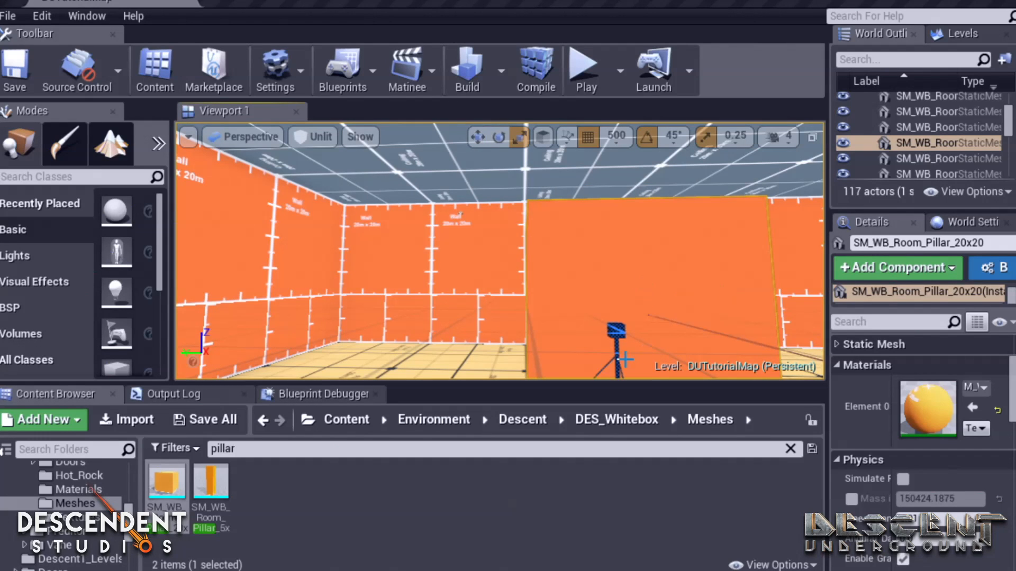
- Scale the placed pillar upward along its vertical axis to make it taller
{"action": "left_click_drag", "start_coordinate": [616, 341], "coordinate": [617, 318]}
{"action": "right_click_drag", "start_coordinate": [610, 327], "coordinate": [625, 239]}
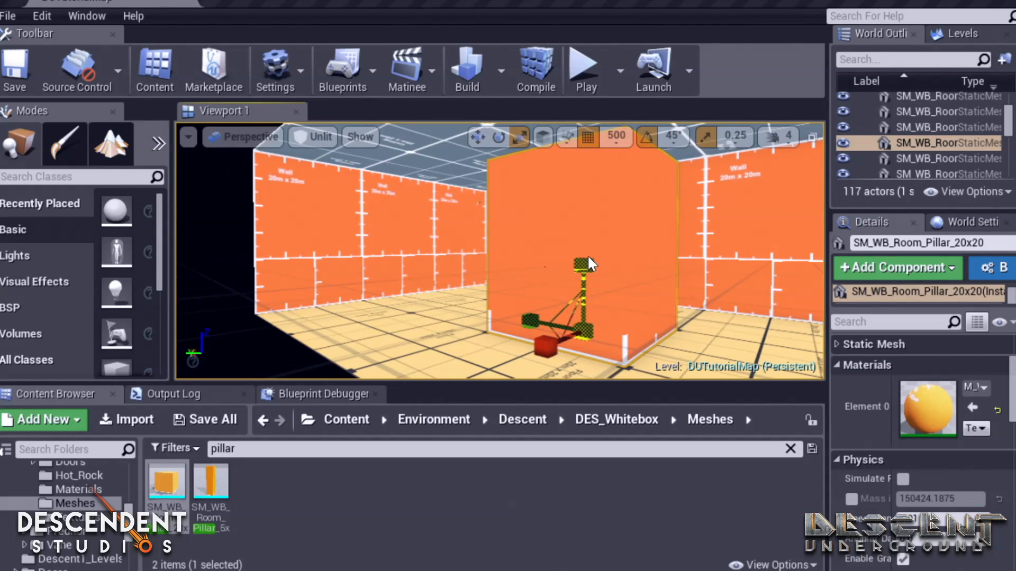
{"action": "right_click_drag", "start_coordinate": [775, 236], "coordinate": [676, 260]}
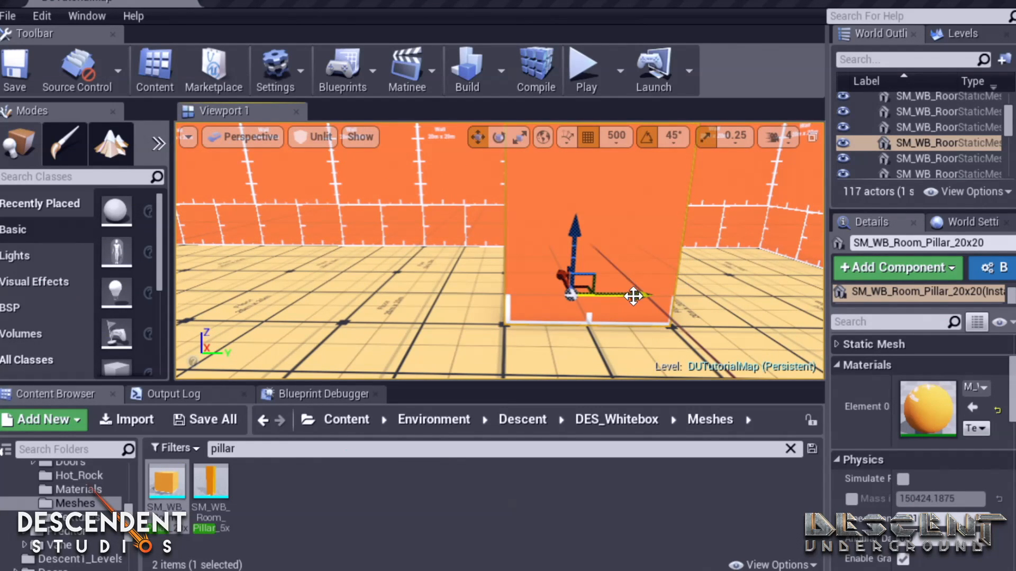
- Duplicate the pillar along the Y axis and move the copy further away from the original
{"action": "left_click_drag", "start_coordinate": [633, 296], "coordinate": [401, 312], "text": "alt"}
{"action": "right_click_drag", "start_coordinate": [401, 304], "coordinate": [473, 318]}
{"action": "left_click_drag", "start_coordinate": [513, 294], "coordinate": [287, 300]}
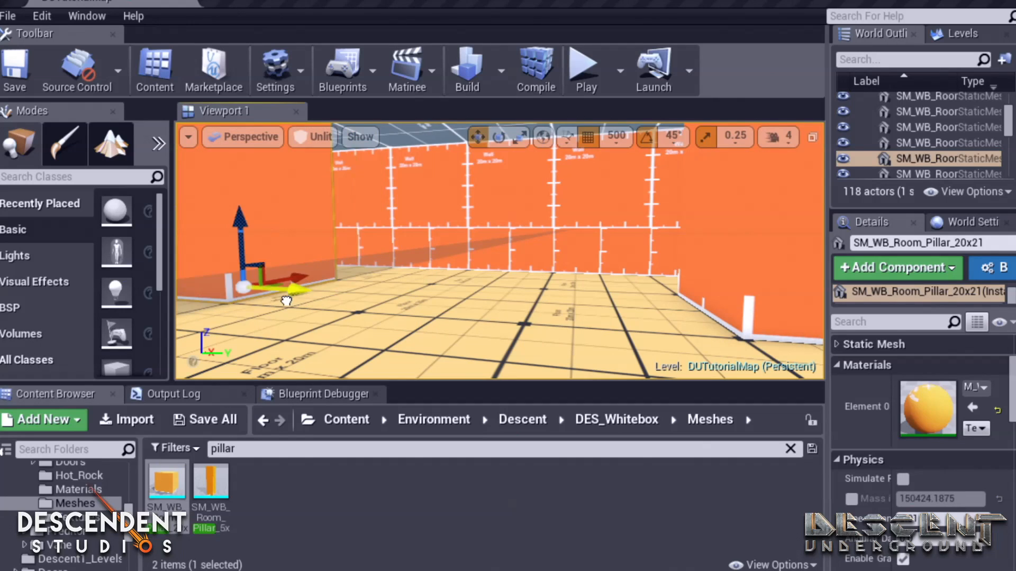
{"action": "mouse_move", "coordinate": [415, 333]}
{"action": "right_mouse_down"}
{"action": "mouse_move", "coordinate": [395, 334]}
{"action": "mouse_move", "coordinate": [425, 333]}
{"action": "right_mouse_up"}
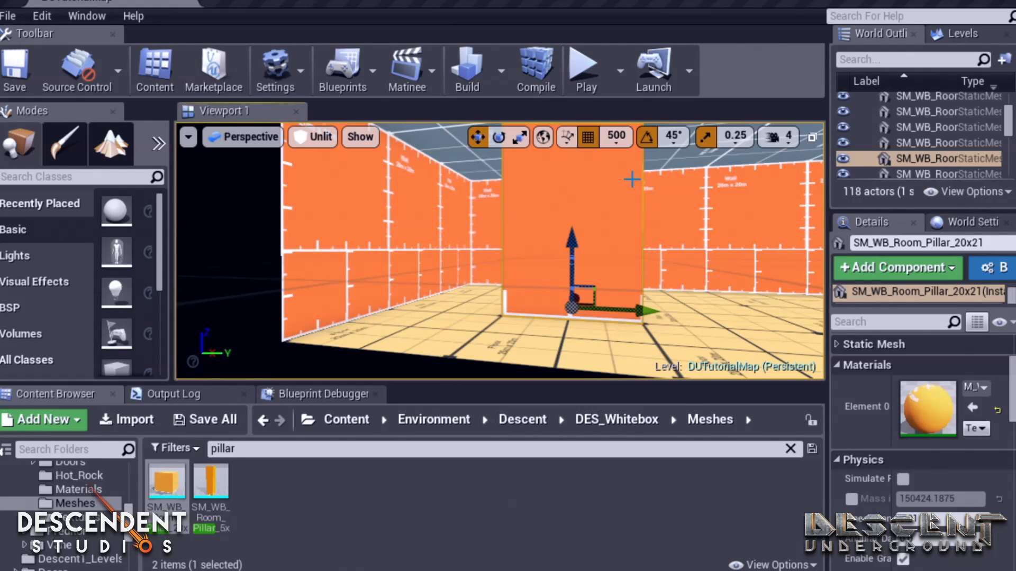
{"action": "right_click_drag", "start_coordinate": [608, 211], "coordinate": [618, 220]}
{"action": "right_click_drag", "start_coordinate": [693, 228], "coordinate": [705, 231]}
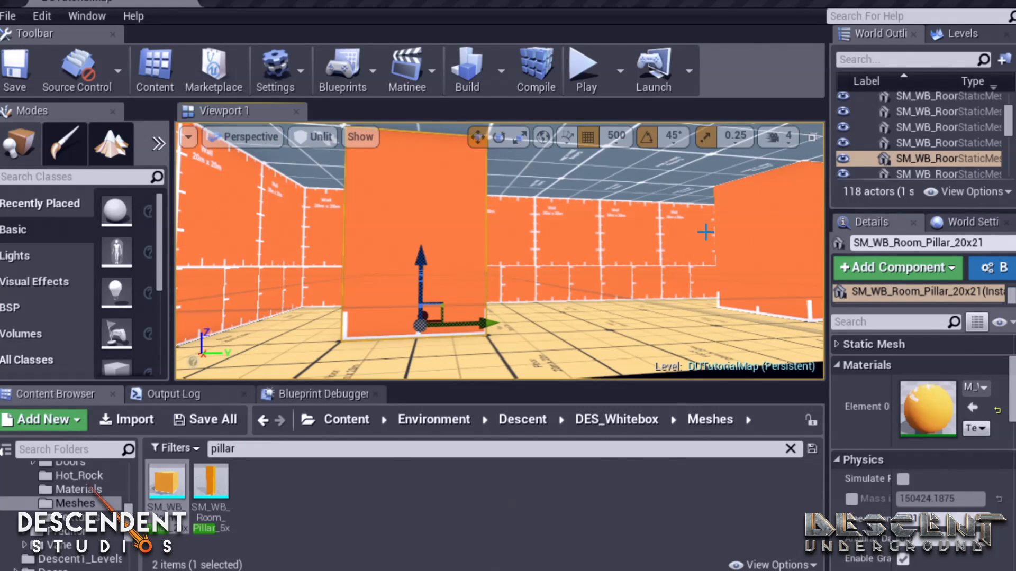
{"action": "right_click_drag", "start_coordinate": [623, 191], "coordinate": [518, 192]}
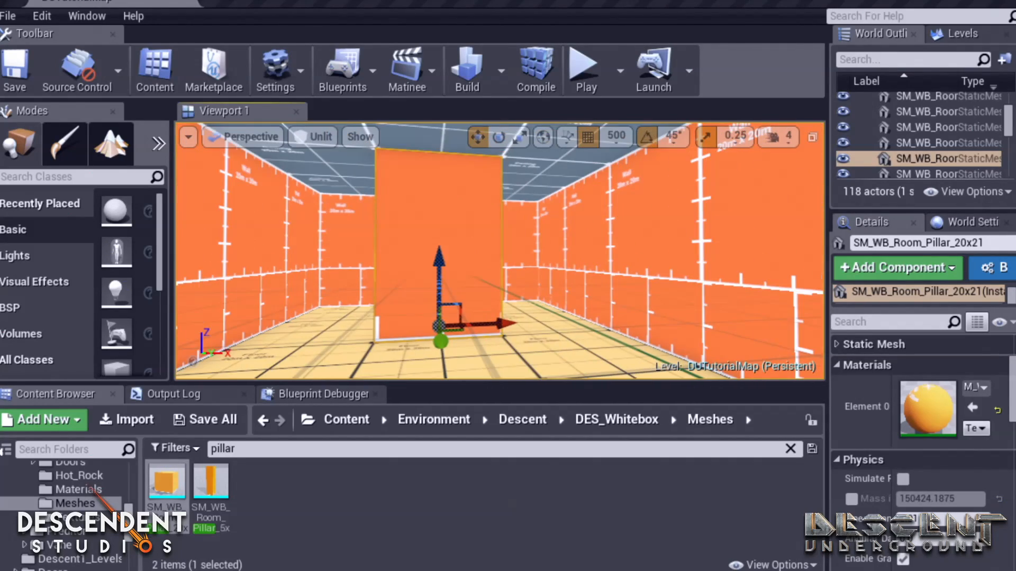
- Open the Materials folder of Mobius under Environment in the content browser
{"action": "right_click_drag", "start_coordinate": [625, 233], "coordinate": [631, 229]}
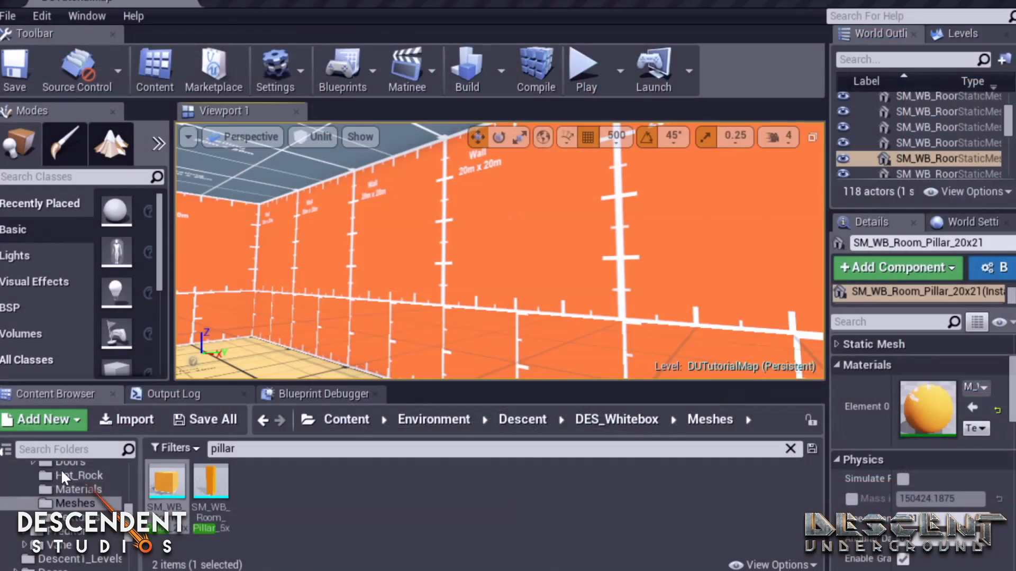
{"action": "scroll", "coordinate": [69, 508], "scroll_direction": "up", "scroll_amount": 5}
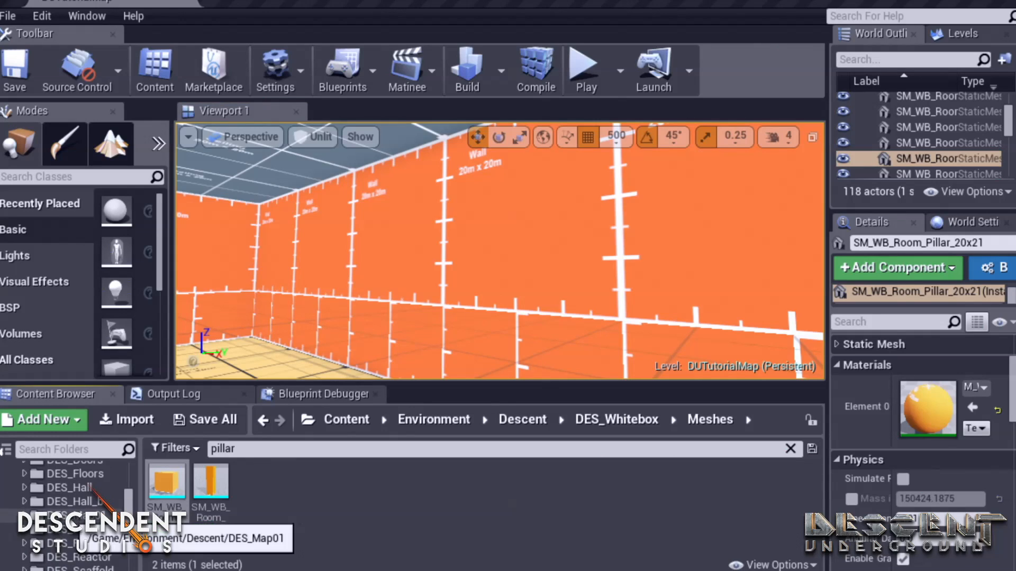
{"action": "scroll", "coordinate": [74, 535], "scroll_direction": "up", "scroll_amount": 2}
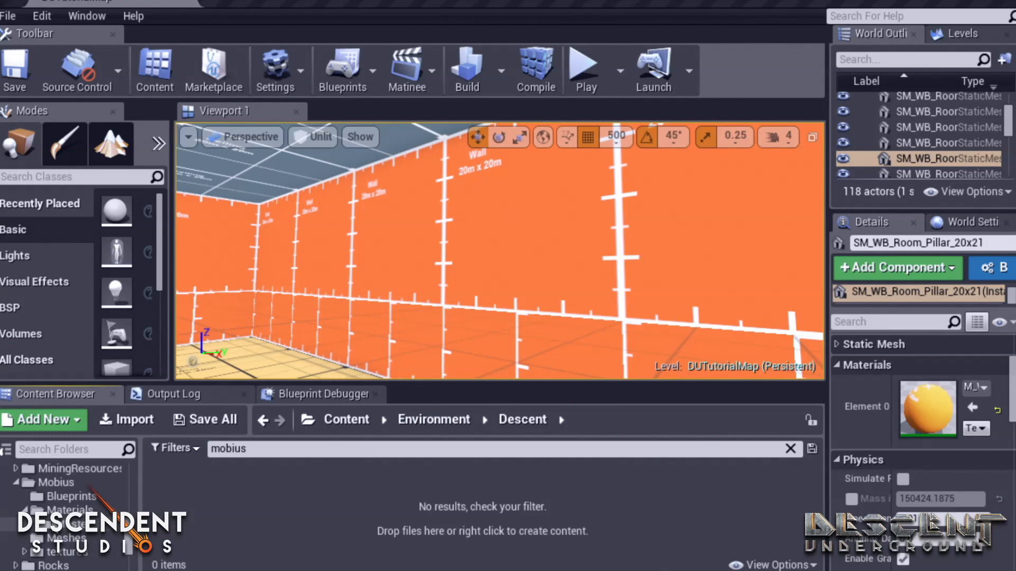
{"action": "left_click", "coordinate": [68, 509]}
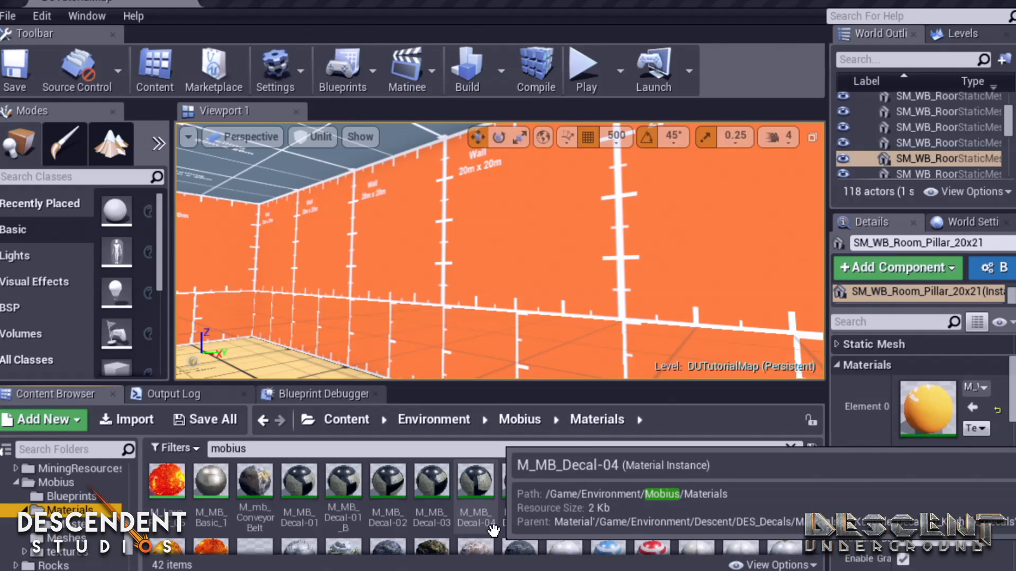
- Replace the asset search term with "concrete" to filter the Mobius materials
{"action": "left_click", "coordinate": [429, 463]}
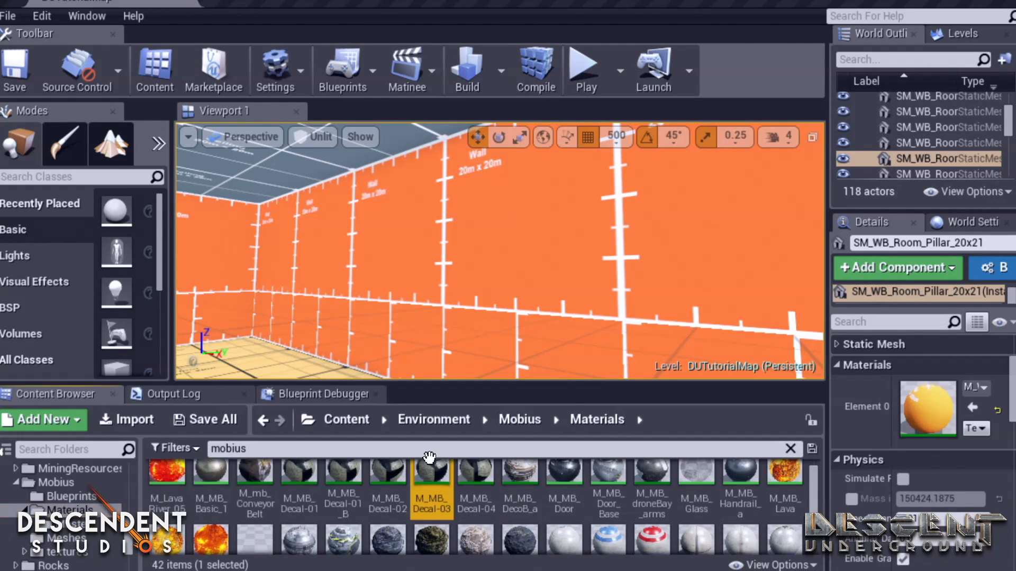
{"action": "key", "text": "BackSpace"}
{"action": "key", "text": "BackSpace"}
{"action": "key", "text": "BackSpace"}
{"action": "key", "text": "BackSpace"}
{"action": "key", "text": "BackSpace"}
{"action": "key", "text": "BackSpace"}
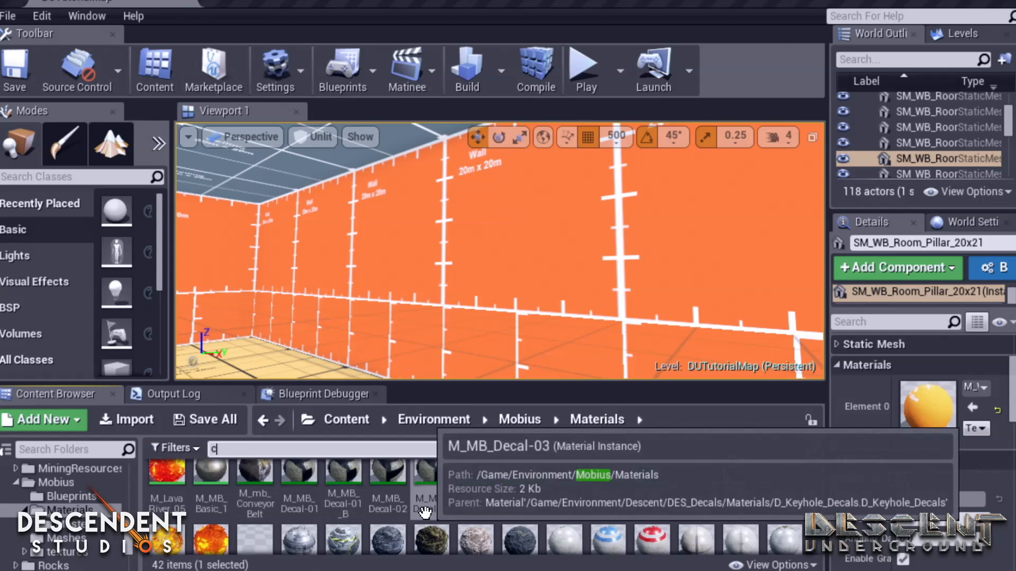
{"action": "type", "text": "concrete"}
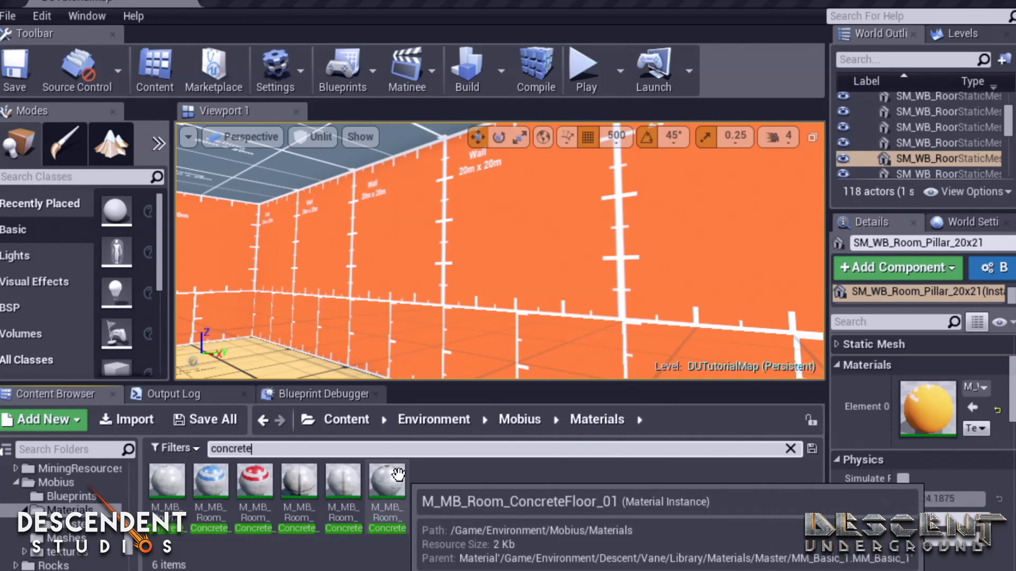
- Try the M_MB_Room_ConcreteFloor_01 material on an upper wall panel, and apply the red-striped concrete material to the wall
{"action": "left_click_drag", "start_coordinate": [398, 474], "coordinate": [517, 212]}
{"action": "right_click_drag", "start_coordinate": [615, 237], "coordinate": [608, 216]}
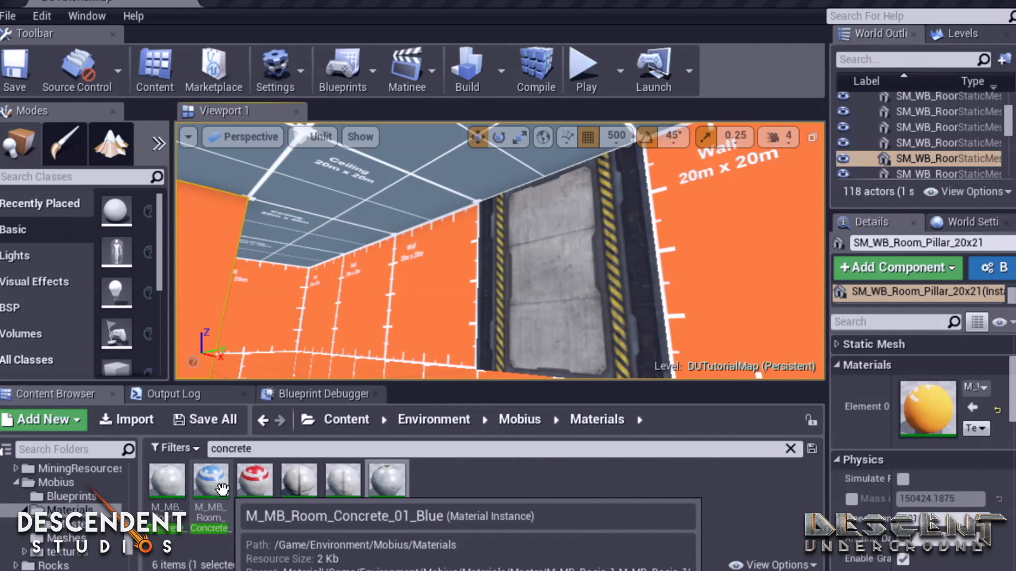
{"action": "left_click_drag", "start_coordinate": [255, 480], "coordinate": [675, 328]}
{"action": "right_click_drag", "start_coordinate": [675, 329], "coordinate": [730, 323]}
{"action": "right_click_drag", "start_coordinate": [414, 264], "coordinate": [414, 265]}
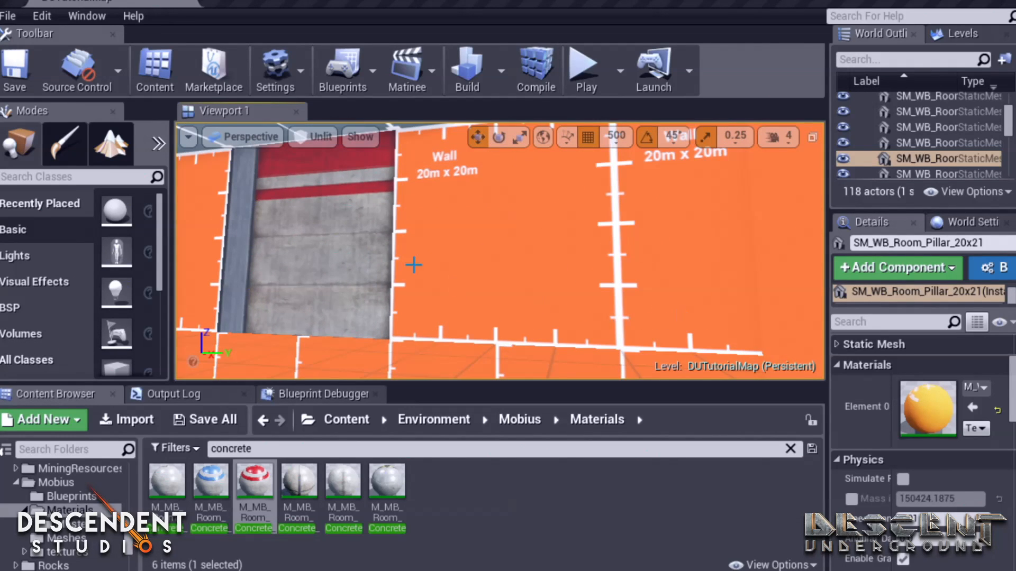
- Select all actors that share the orange whitebox material of the neighbouring wall panel
{"action": "right_click", "coordinate": [505, 257]}
{"action": "mouse_move", "coordinate": [607, 478]}
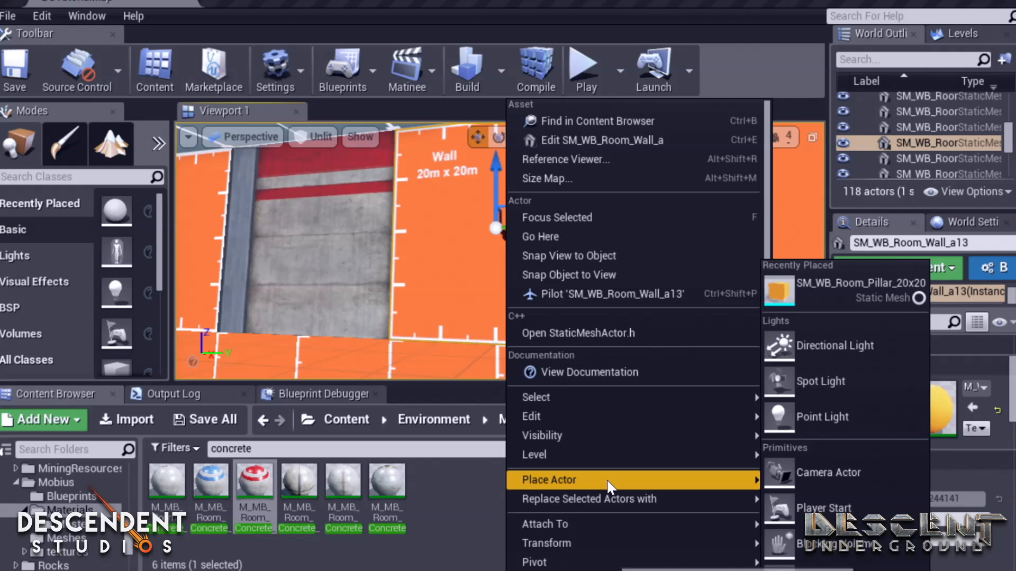
{"action": "scroll", "coordinate": [605, 466], "scroll_direction": "down", "scroll_amount": 2}
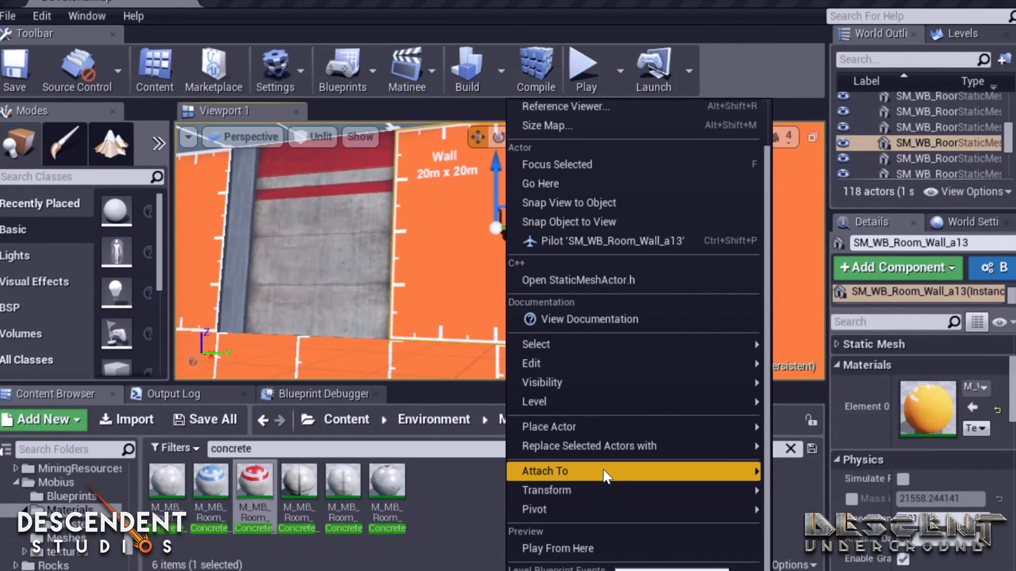
{"action": "mouse_move", "coordinate": [614, 445]}
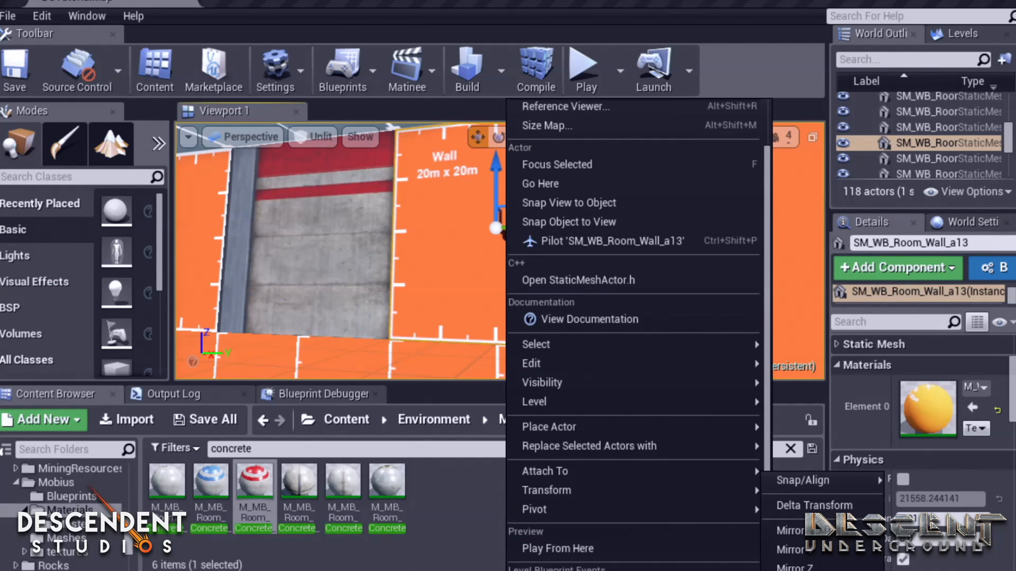
{"action": "mouse_move", "coordinate": [634, 345]}
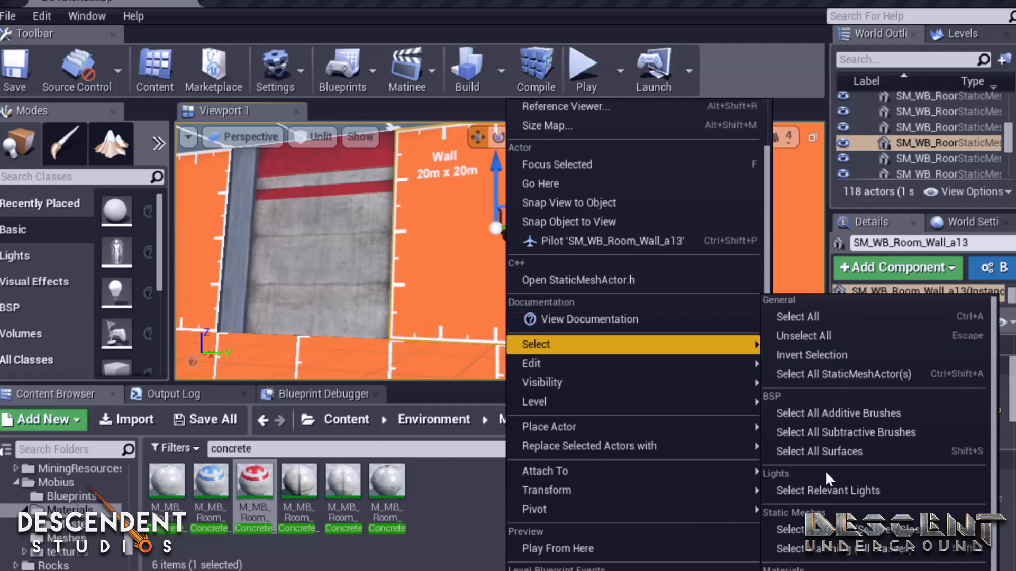
{"action": "left_click", "coordinate": [793, 570]}
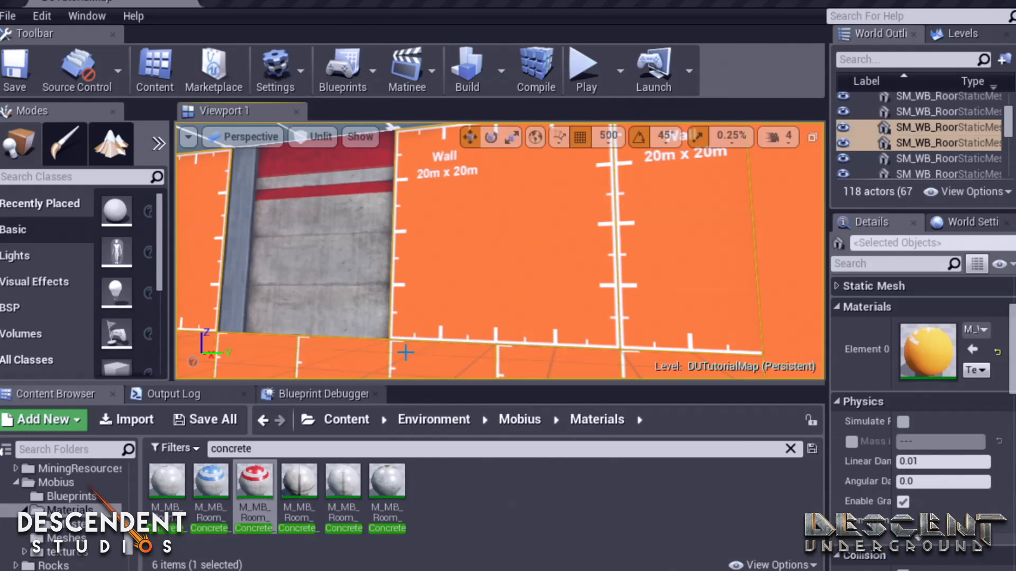
- Assign the red-striped concrete material to Element 0 of all selected actors
{"action": "scroll", "coordinate": [926, 346], "scroll_direction": "down", "scroll_amount": 3}
{"action": "scroll", "coordinate": [927, 376], "scroll_direction": "up", "scroll_amount": 3}
{"action": "left_click", "coordinate": [973, 355]}
{"action": "right_click_drag", "start_coordinate": [499, 252], "coordinate": [519, 275]}
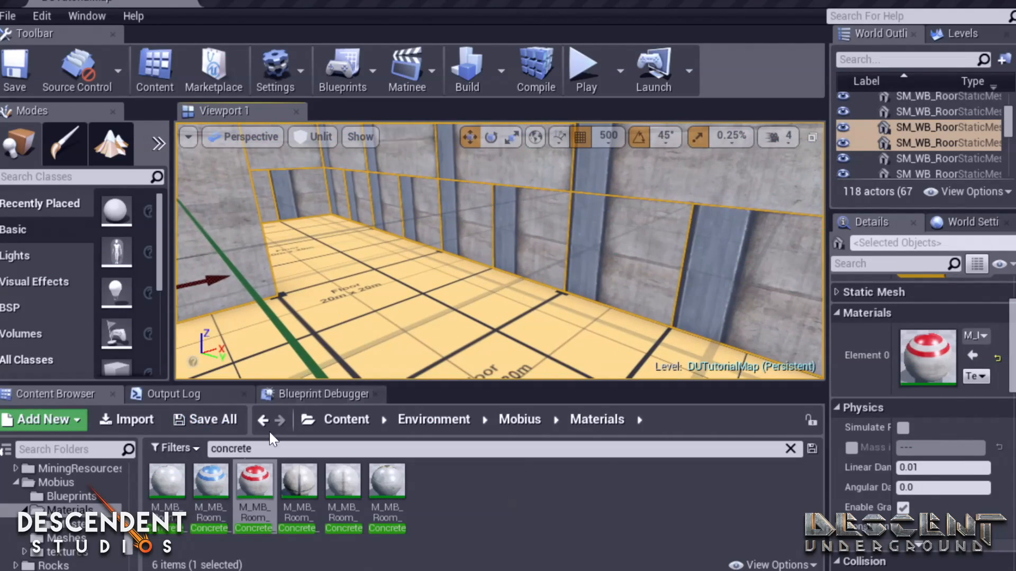
- Apply the plain concrete material without stripes to a lower wall panel
{"action": "left_click_drag", "start_coordinate": [167, 479], "coordinate": [487, 205]}
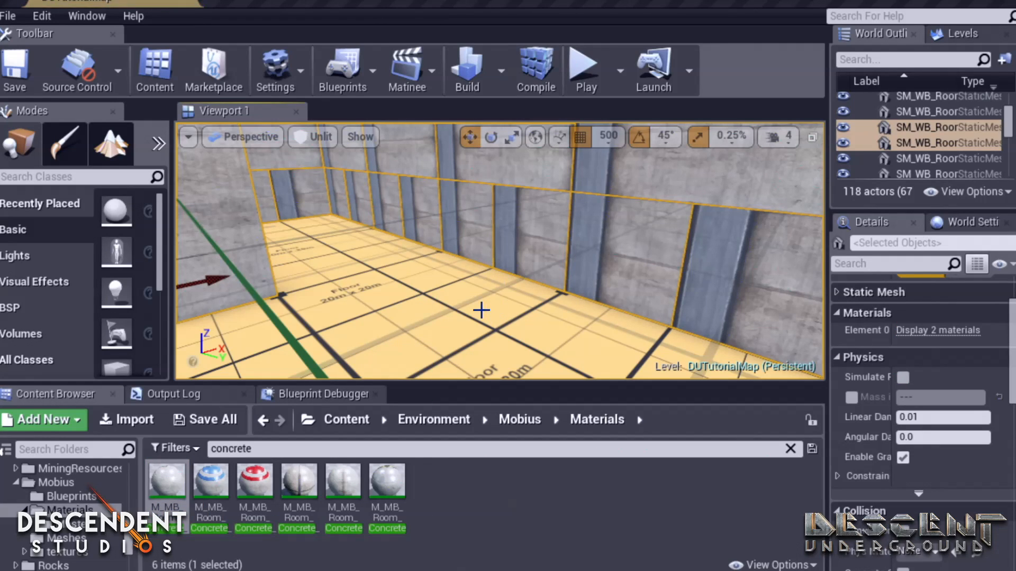
{"action": "right_click_drag", "start_coordinate": [529, 285], "coordinate": [561, 267]}
{"action": "right_click_drag", "start_coordinate": [500, 252], "coordinate": [444, 246]}
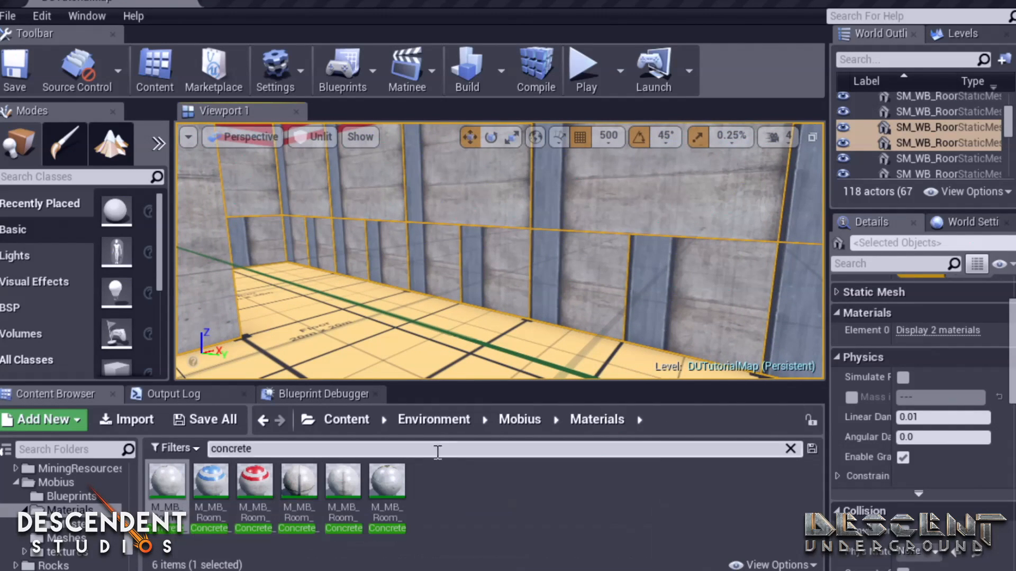
- Try M_MB_Room_ConcreteFloor_01 and the concrete material listed just before it on the lower wall panels
{"action": "left_click_drag", "start_coordinate": [387, 482], "coordinate": [473, 268]}
{"action": "left_click_drag", "start_coordinate": [342, 481], "coordinate": [471, 249]}
{"action": "left_click_drag", "start_coordinate": [337, 517], "coordinate": [432, 254]}
{"action": "mouse_move", "coordinate": [431, 254]}
{"action": "right_mouse_down"}
{"action": "mouse_move", "coordinate": [371, 257]}
{"action": "mouse_move", "coordinate": [434, 254]}
{"action": "right_mouse_up"}
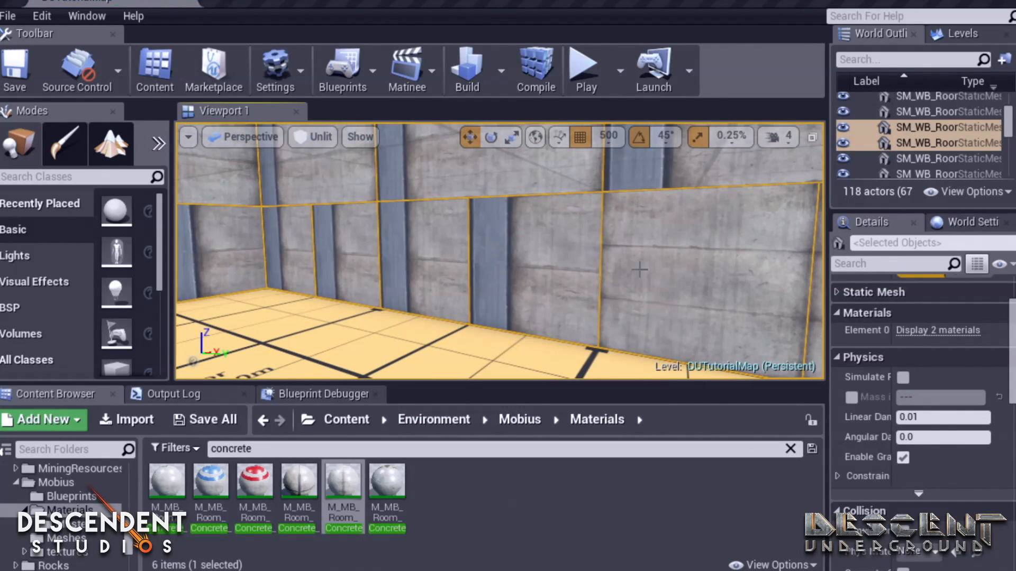
{"action": "right_click_drag", "start_coordinate": [434, 254], "coordinate": [524, 254]}
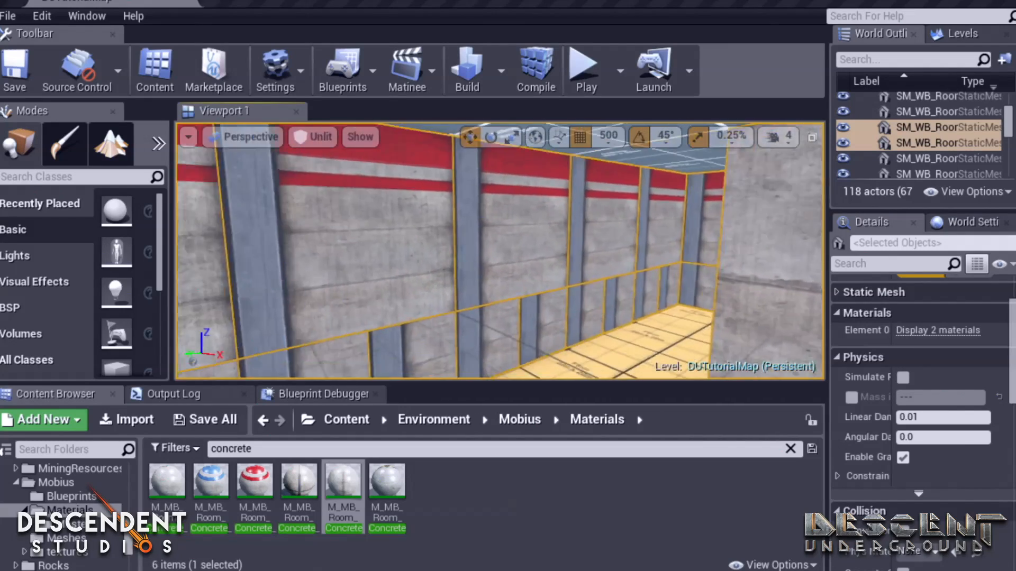
- Place the SM_WB_Hall_S_Door mesh in the level and move it toward the open gap in the concrete wall
{"action": "right_click_drag", "start_coordinate": [496, 283], "coordinate": [477, 276]}
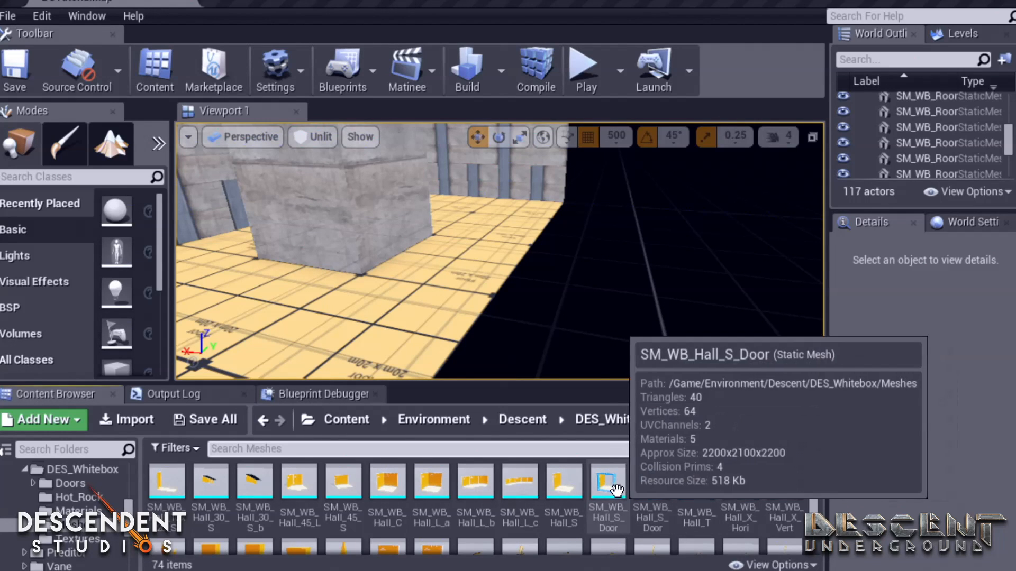
{"action": "left_click_drag", "start_coordinate": [598, 486], "coordinate": [528, 236]}
{"action": "right_click_drag", "start_coordinate": [528, 236], "coordinate": [280, 295]}
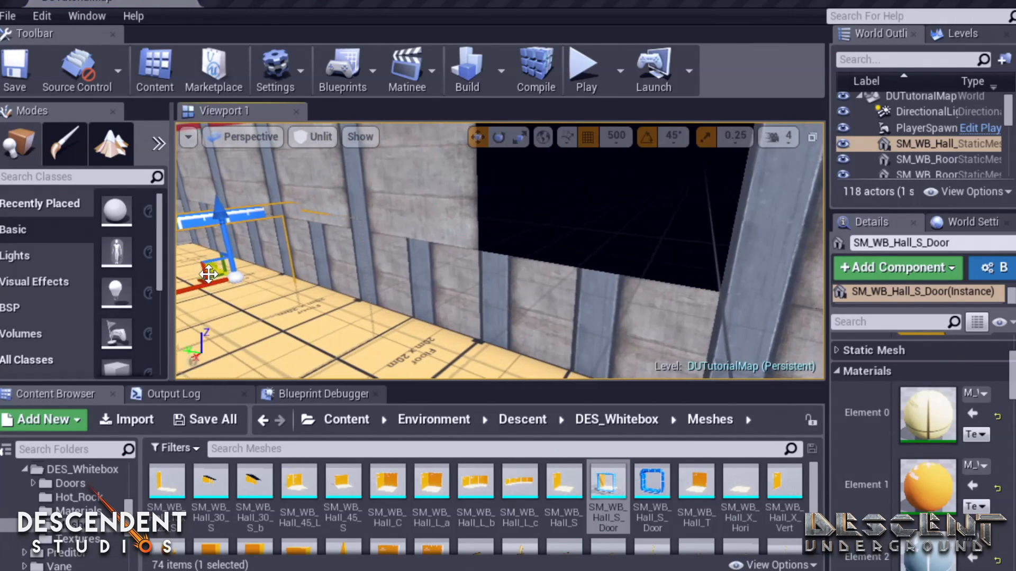
{"action": "left_click_drag", "start_coordinate": [215, 265], "coordinate": [569, 84]}
{"action": "right_click_drag", "start_coordinate": [569, 159], "coordinate": [530, 175]}
- Rotate the hall door mesh so its frame lies flush with the concrete wall and its passage leads outward
{"action": "right_click_drag", "start_coordinate": [608, 317], "coordinate": [646, 328]}
{"action": "key", "text": "e"}
{"action": "left_click_drag", "start_coordinate": [508, 168], "coordinate": [613, 168]}
{"action": "mouse_move", "coordinate": [529, 238]}
{"action": "right_mouse_down"}
{"action": "mouse_move", "coordinate": [487, 243]}
{"action": "mouse_move", "coordinate": [545, 237]}
{"action": "right_mouse_up"}
{"action": "key", "text": "w"}
{"action": "right_click_drag", "start_coordinate": [421, 192], "coordinate": [349, 195]}
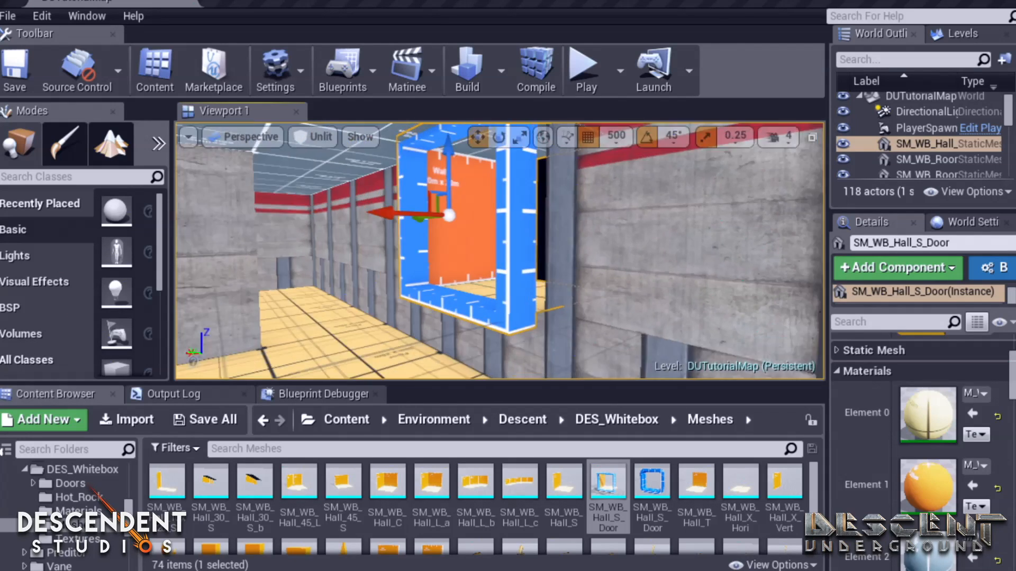
{"action": "right_click_drag", "start_coordinate": [596, 214], "coordinate": [650, 215]}
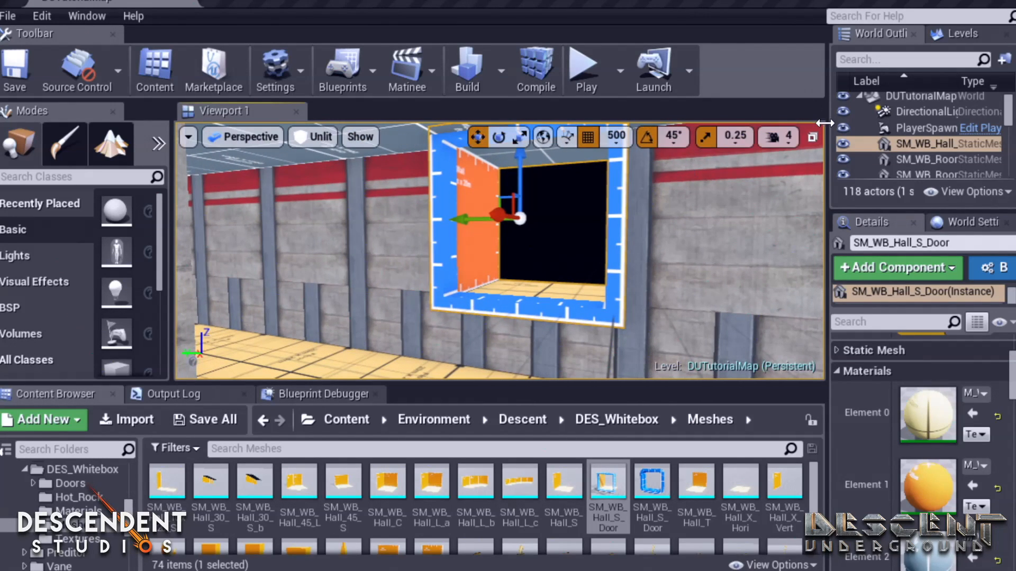
- Maximize the Front wireframe view, filter the World Outliner for "door" and select the hall door actor
{"action": "left_click", "coordinate": [813, 137]}
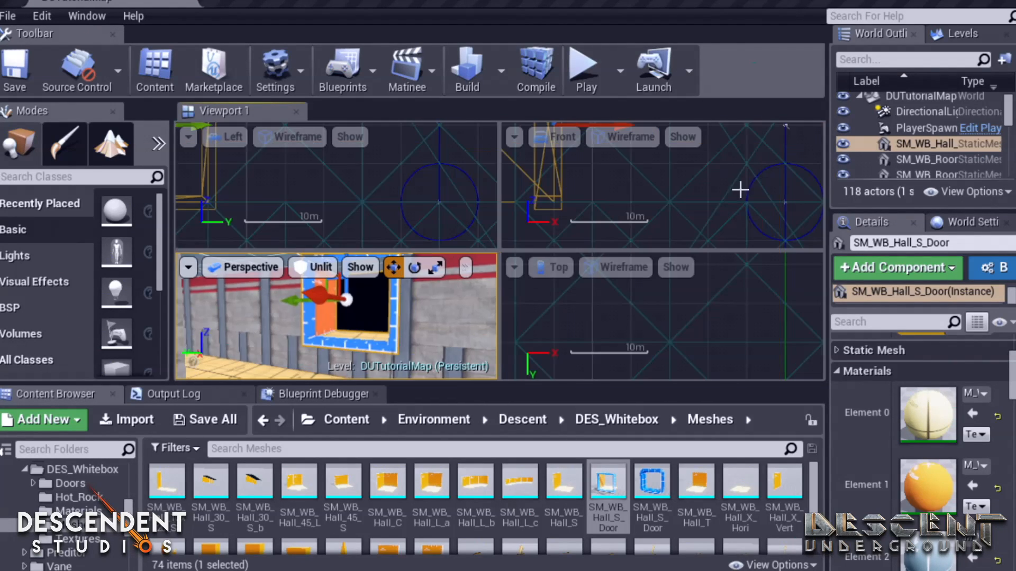
{"action": "left_click", "coordinate": [733, 164]}
{"action": "left_click", "coordinate": [812, 137]}
{"action": "right_click_drag", "start_coordinate": [470, 236], "coordinate": [376, 243]}
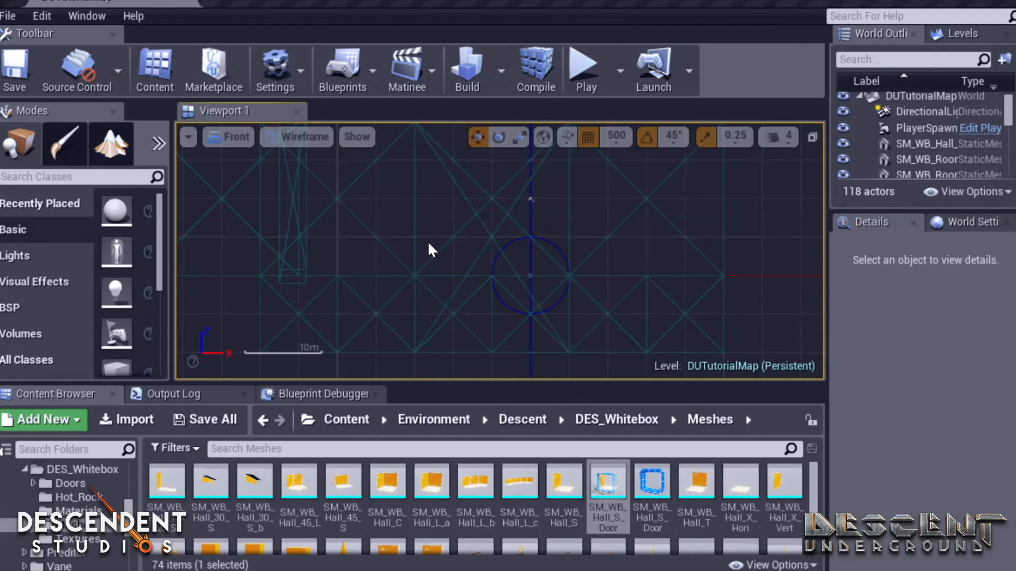
{"action": "scroll", "coordinate": [1008, 138], "scroll_direction": "down", "scroll_amount": 5}
{"action": "scroll", "coordinate": [920, 138], "scroll_direction": "up", "scroll_amount": 5}
{"action": "scroll", "coordinate": [920, 138], "scroll_direction": "down", "scroll_amount": 5}
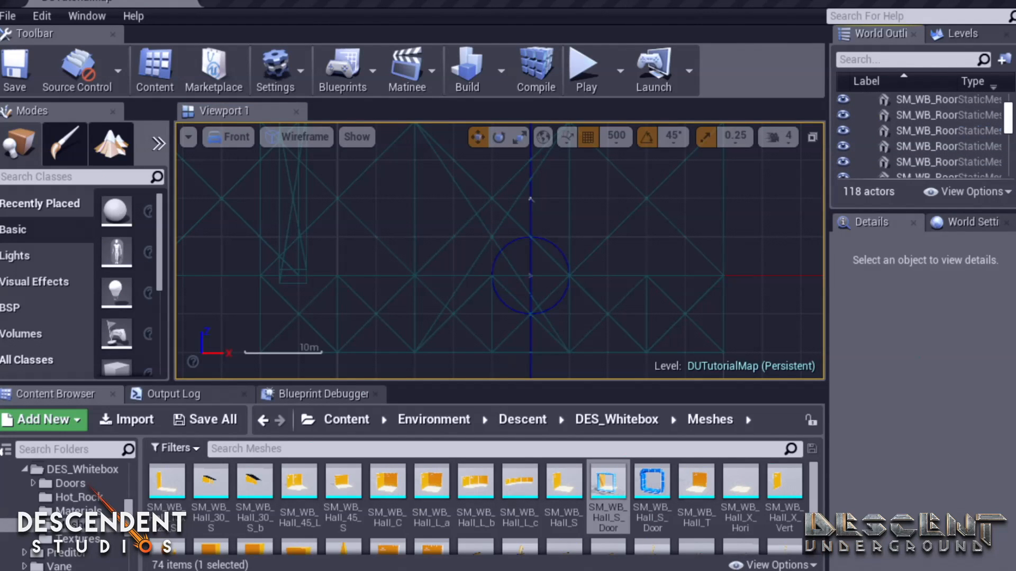
{"action": "scroll", "coordinate": [921, 138], "scroll_direction": "up", "scroll_amount": 5}
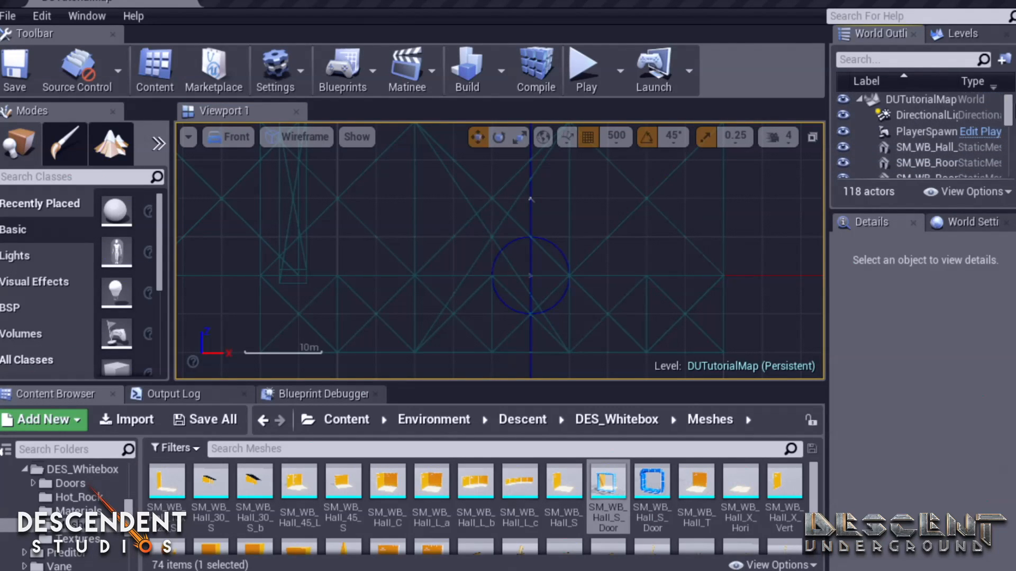
{"action": "scroll", "coordinate": [935, 138], "scroll_direction": "down", "scroll_amount": 5}
{"action": "left_click", "coordinate": [894, 59]}
{"action": "type", "text": "door"}
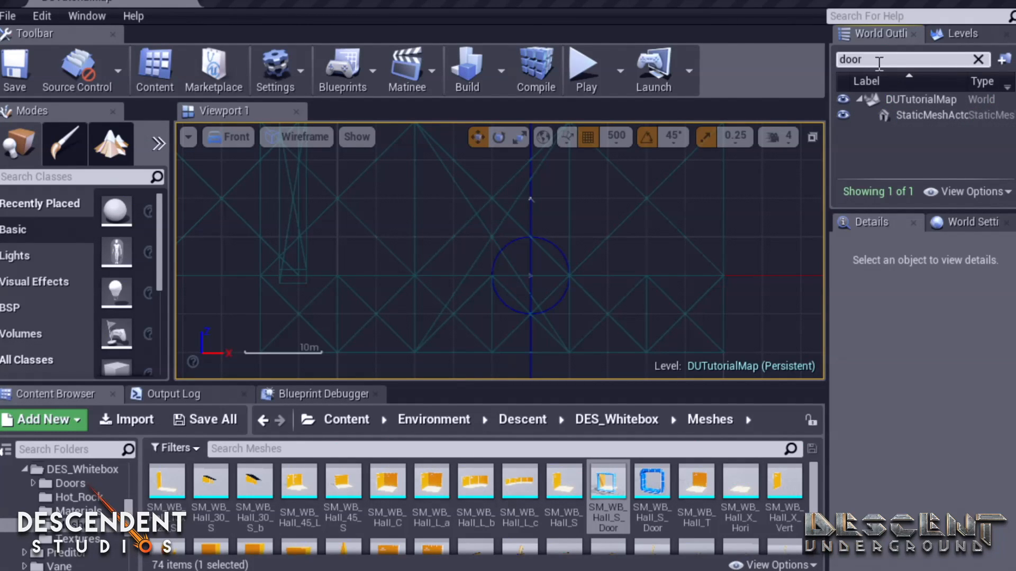
{"action": "left_click", "coordinate": [923, 113]}
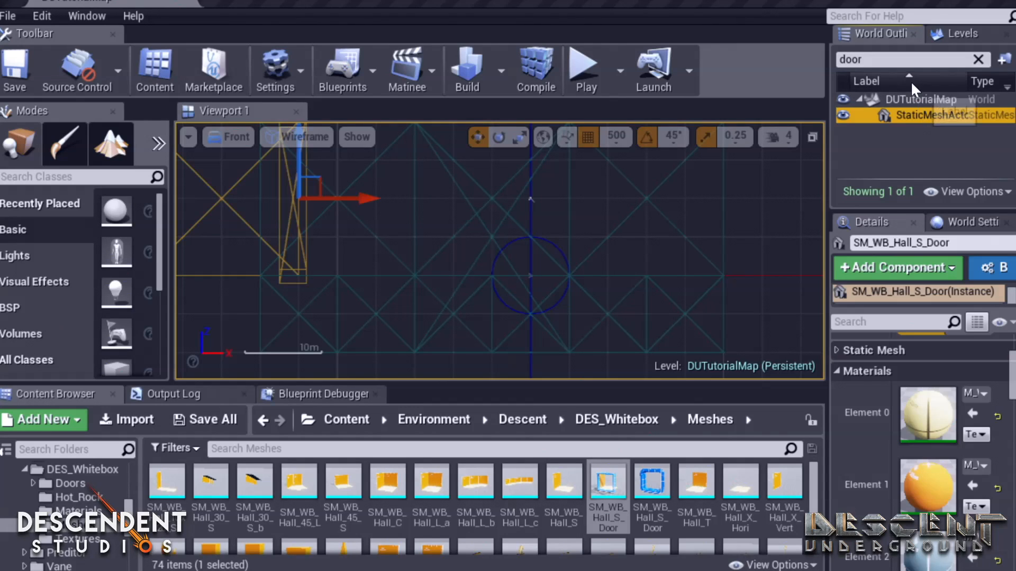
- Examine the hall door mesh's alignment with the room in the maximized Front and Top wireframe views
{"action": "right_click_drag", "start_coordinate": [289, 243], "coordinate": [490, 226]}
{"action": "right_click_drag", "start_coordinate": [179, 240], "coordinate": [618, 271]}
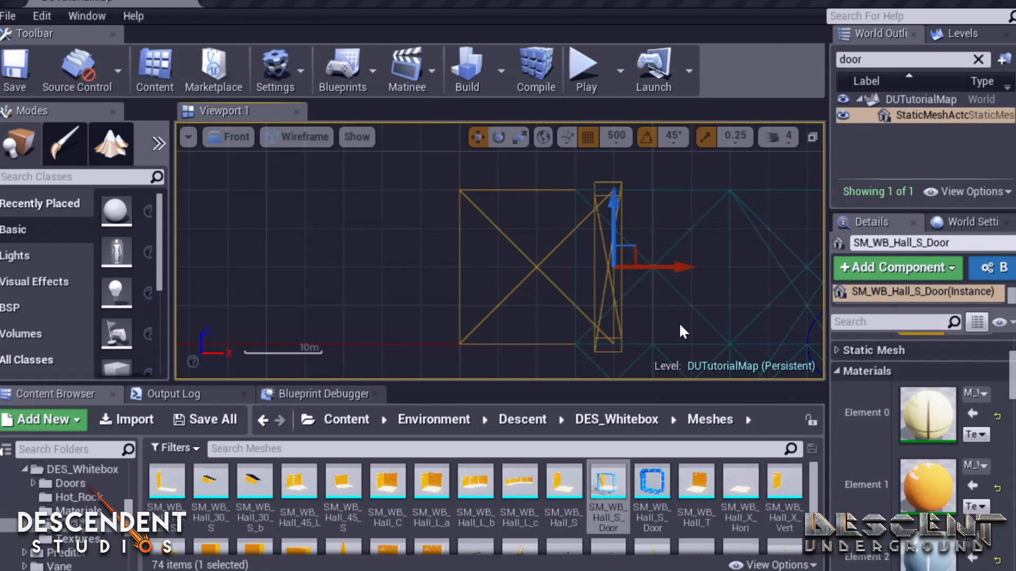
{"action": "key", "text": "Left"}
{"action": "right_click_drag", "start_coordinate": [689, 277], "coordinate": [564, 252]}
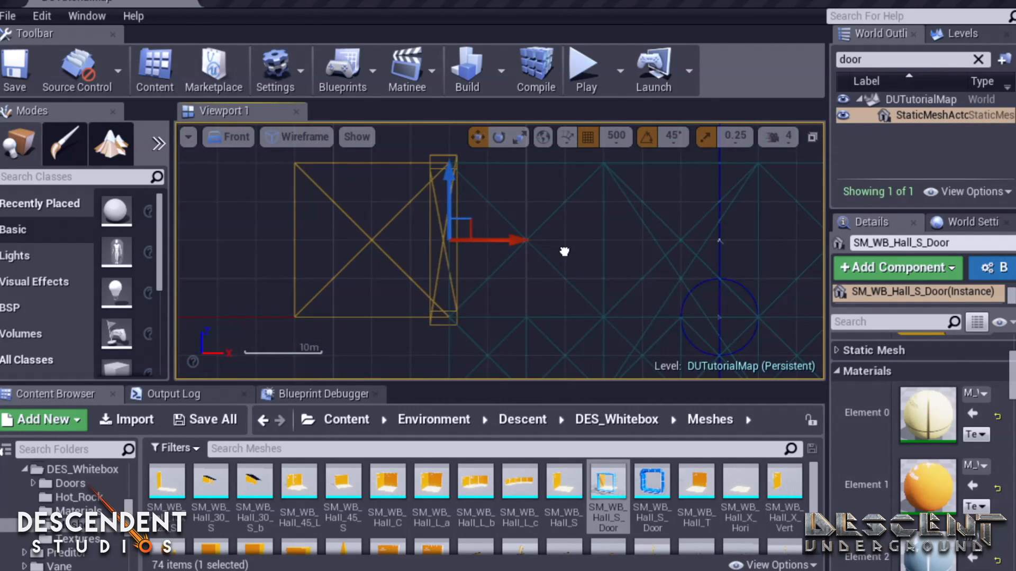
{"action": "left_click", "coordinate": [812, 138]}
{"action": "left_click", "coordinate": [666, 338]}
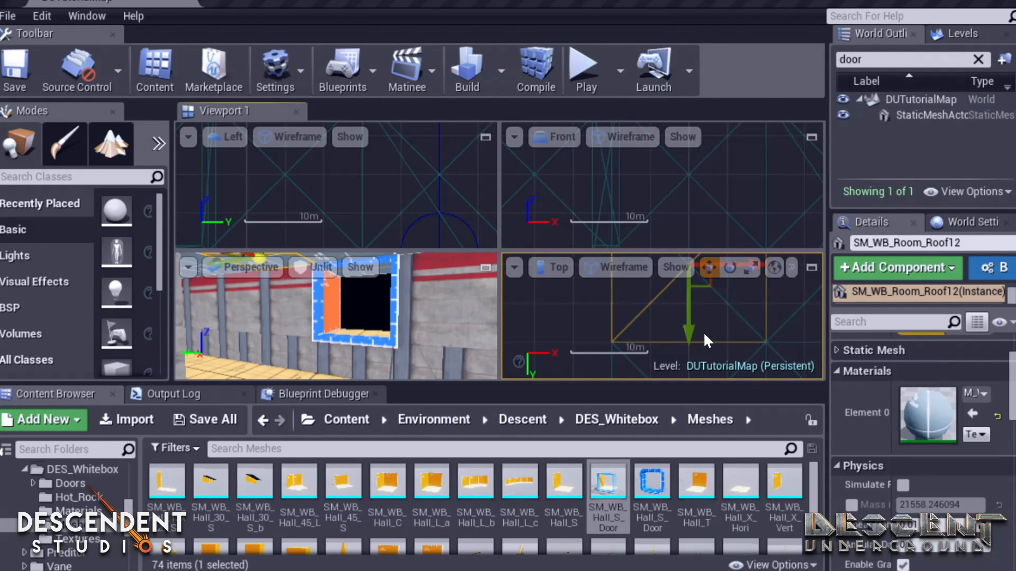
{"action": "left_click", "coordinate": [939, 112]}
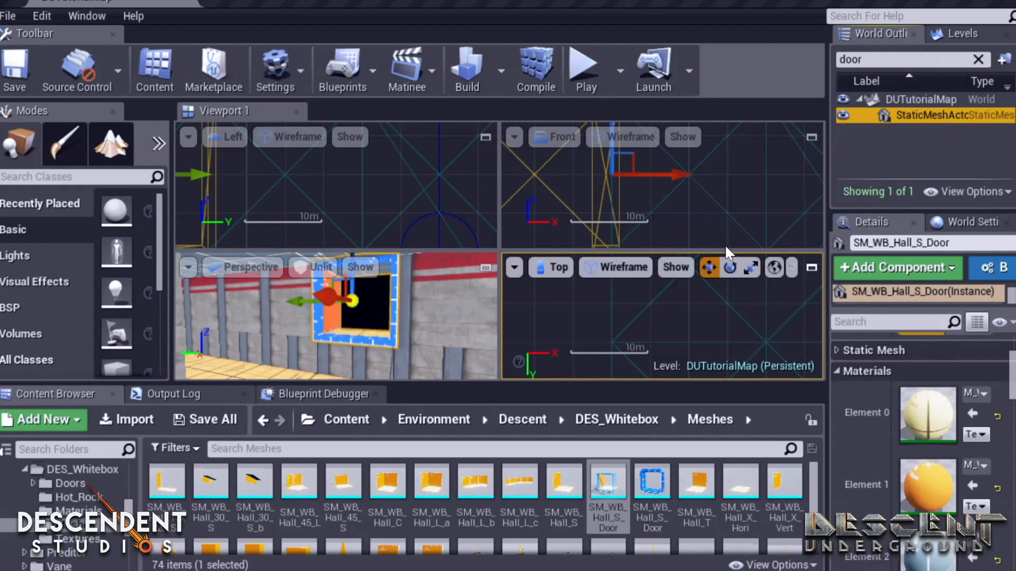
{"action": "left_click", "coordinate": [812, 266]}
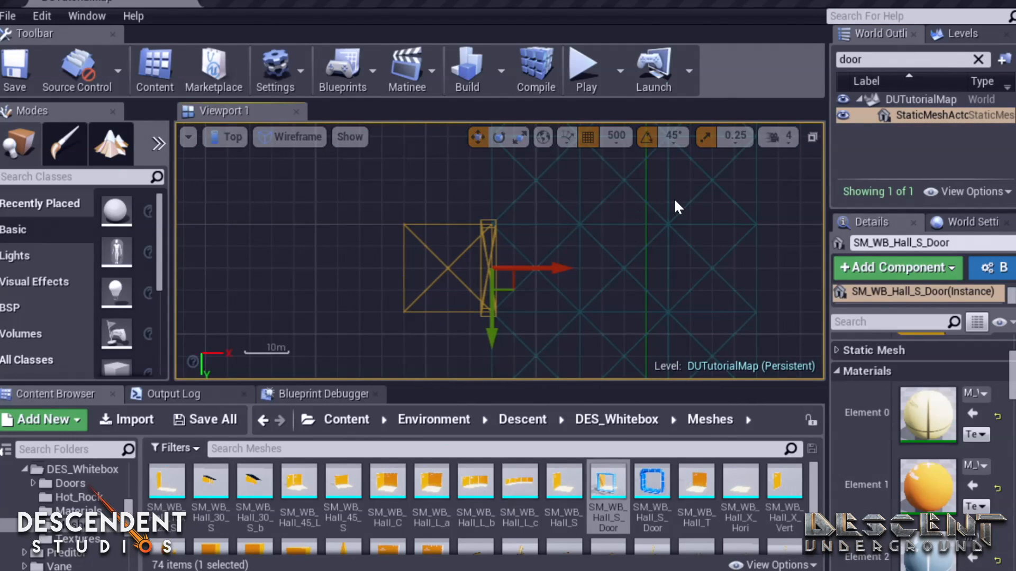
{"action": "right_click_drag", "start_coordinate": [617, 246], "coordinate": [542, 243]}
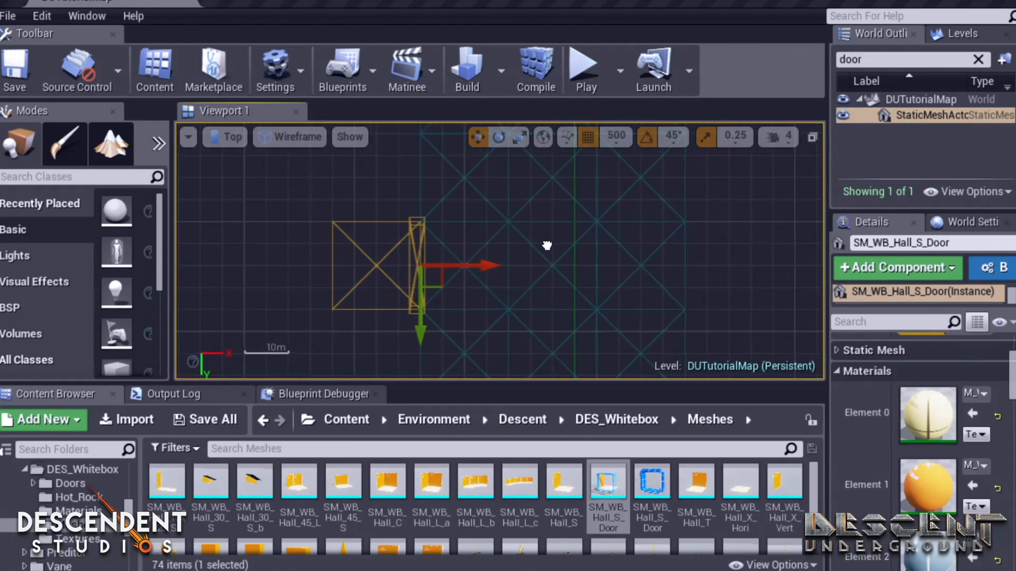
- Return to the maximized Perspective view and examine how the door frame fits the wall opening
{"action": "left_click", "coordinate": [812, 137]}
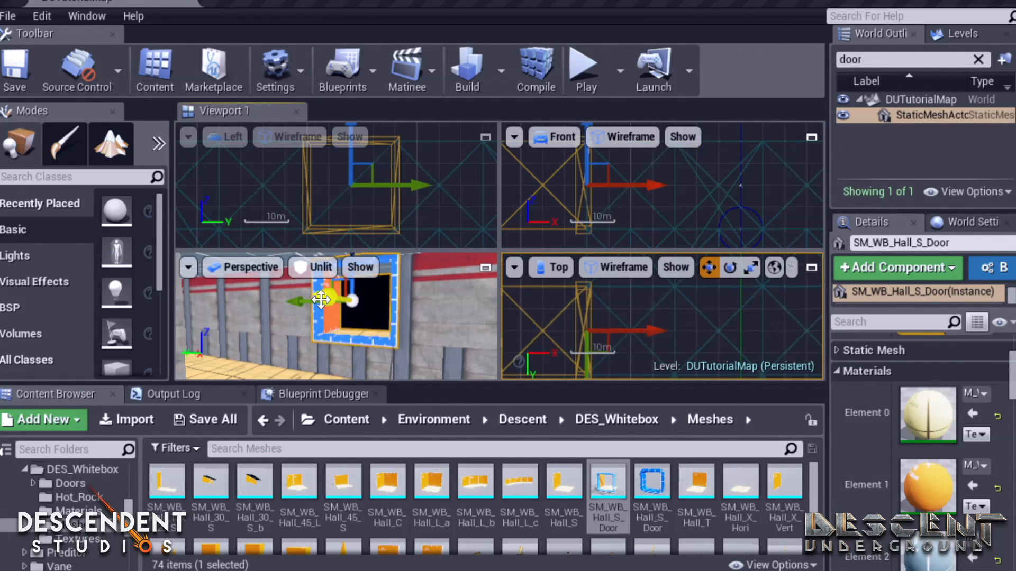
{"action": "left_click", "coordinate": [319, 309]}
{"action": "key", "text": "w"}
{"action": "right_click_drag", "start_coordinate": [318, 310], "coordinate": [370, 310]}
{"action": "left_click", "coordinate": [484, 266]}
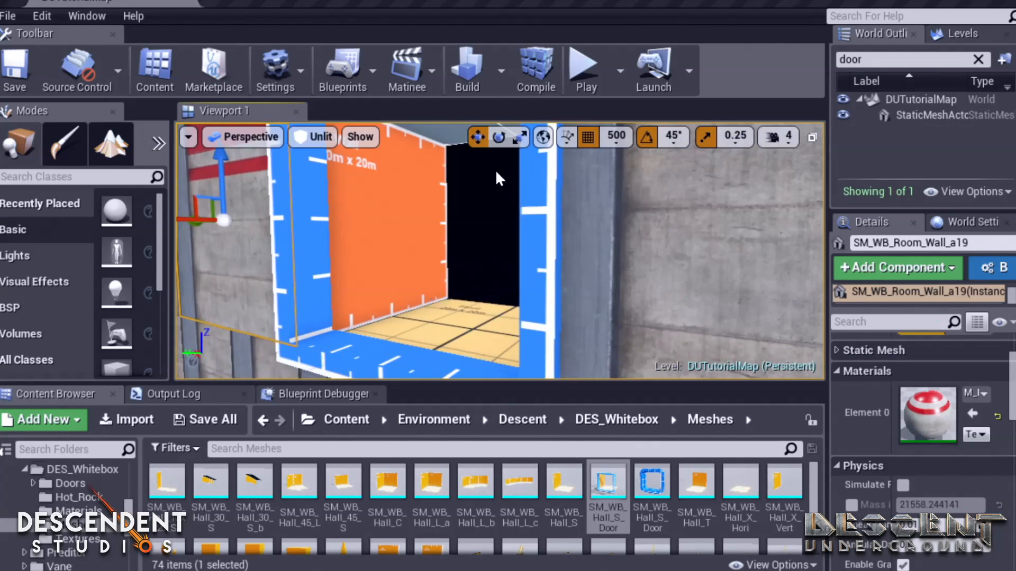
{"action": "right_click_drag", "start_coordinate": [483, 266], "coordinate": [553, 254]}
{"action": "key", "text": "w"}
{"action": "key", "text": "s"}
{"action": "mouse_move", "coordinate": [516, 164]}
{"action": "right_mouse_down"}
{"action": "mouse_move", "coordinate": [520, 141]}
{"action": "mouse_move", "coordinate": [530, 171]}
{"action": "right_mouse_up"}
{"action": "key", "text": "a"}
{"action": "key", "text": "w"}
- Search the DES_Whitebox Meshes folder for "door" assets
{"action": "scroll", "coordinate": [455, 514], "scroll_direction": "down", "scroll_amount": 5}
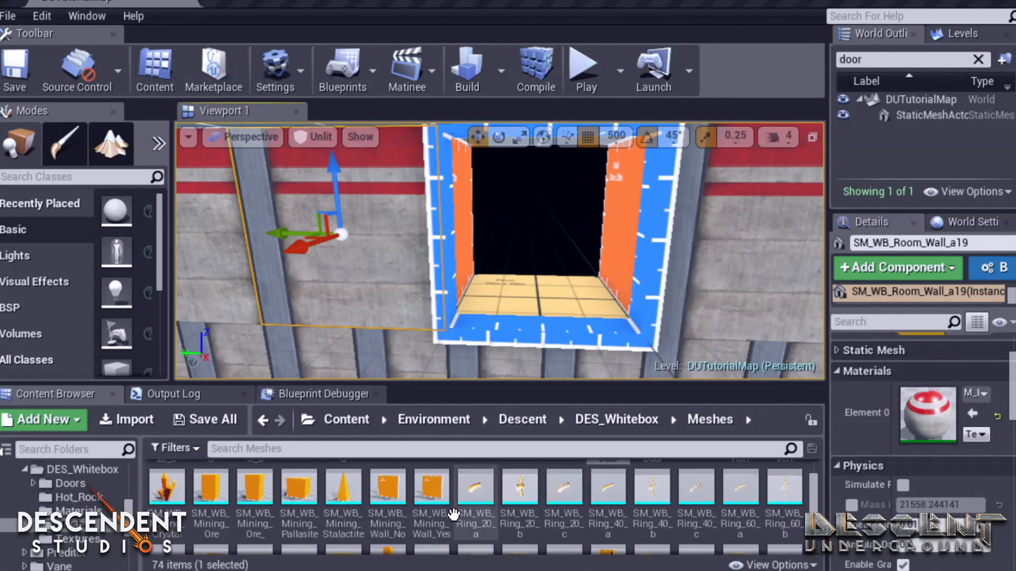
{"action": "scroll", "coordinate": [455, 513], "scroll_direction": "up", "scroll_amount": 1}
{"action": "left_click", "coordinate": [329, 449]}
{"action": "type", "text": "d"}
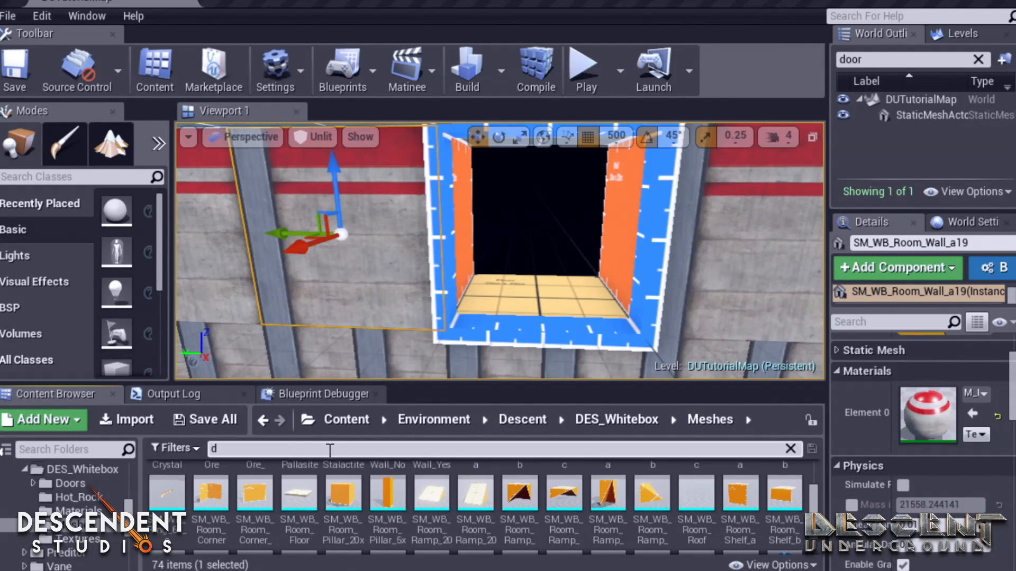
{"action": "type", "text": "oor"}
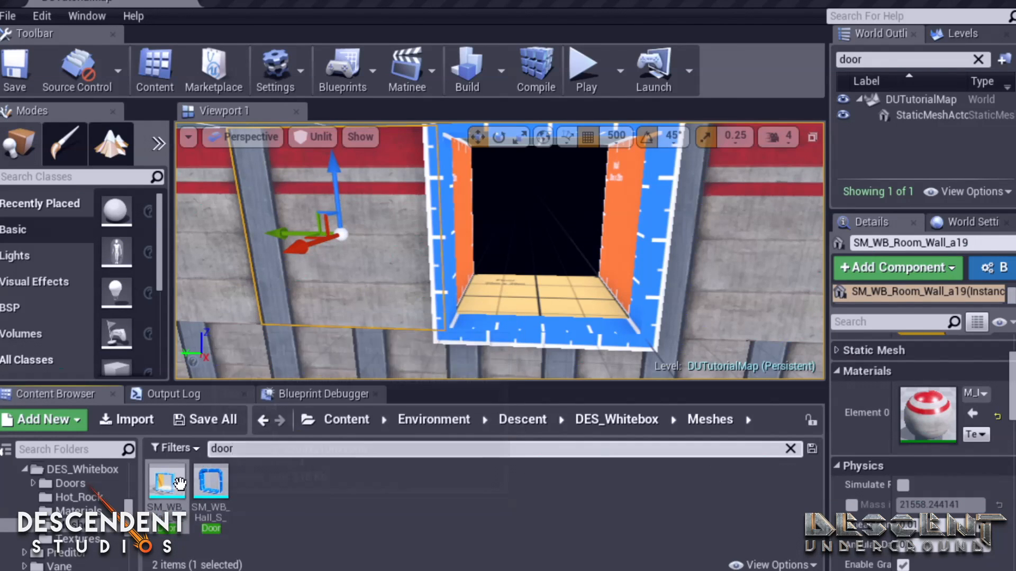
- Clear the mesh search and search the whole Content folder for "door_sliding"
{"action": "mouse_move", "coordinate": [229, 473]}
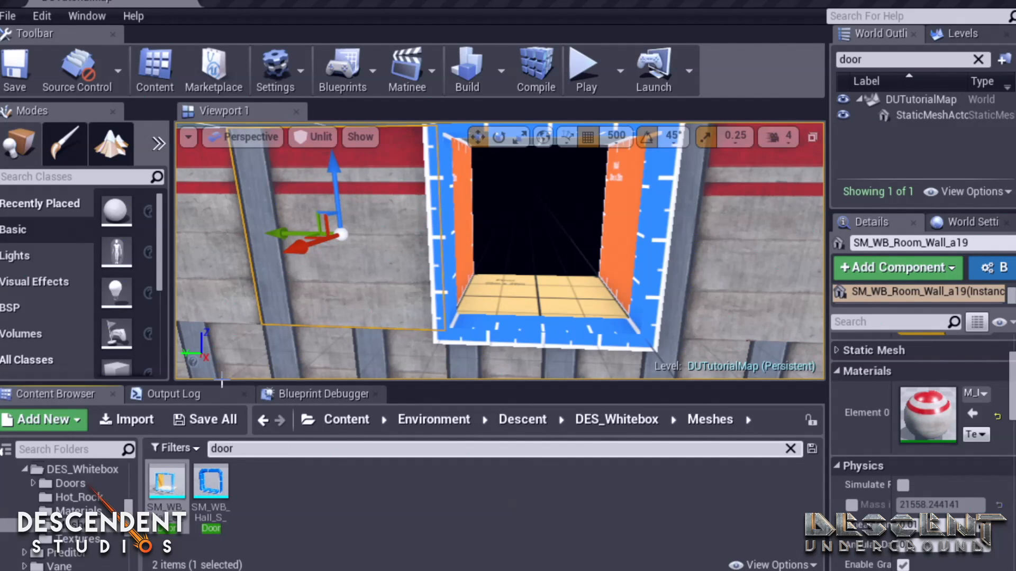
{"action": "left_click_drag", "start_coordinate": [128, 513], "coordinate": [135, 468]}
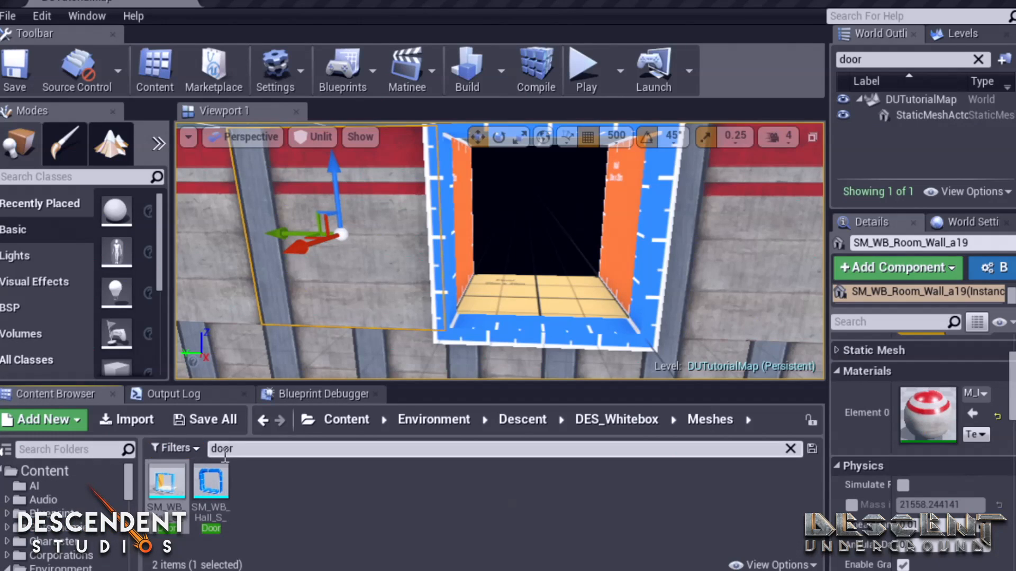
{"action": "key", "text": "BackSpace"}
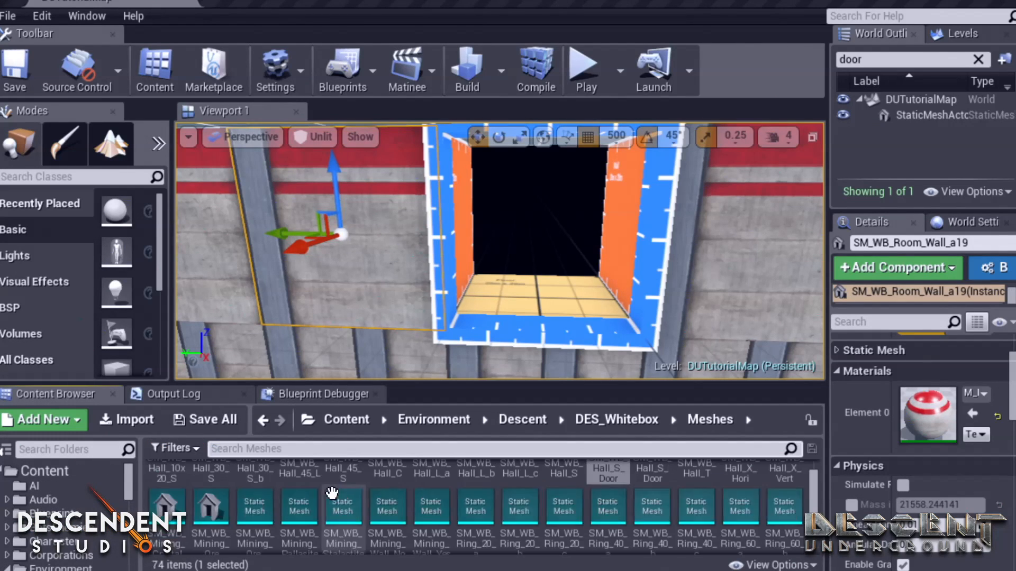
{"action": "left_click", "coordinate": [41, 449]}
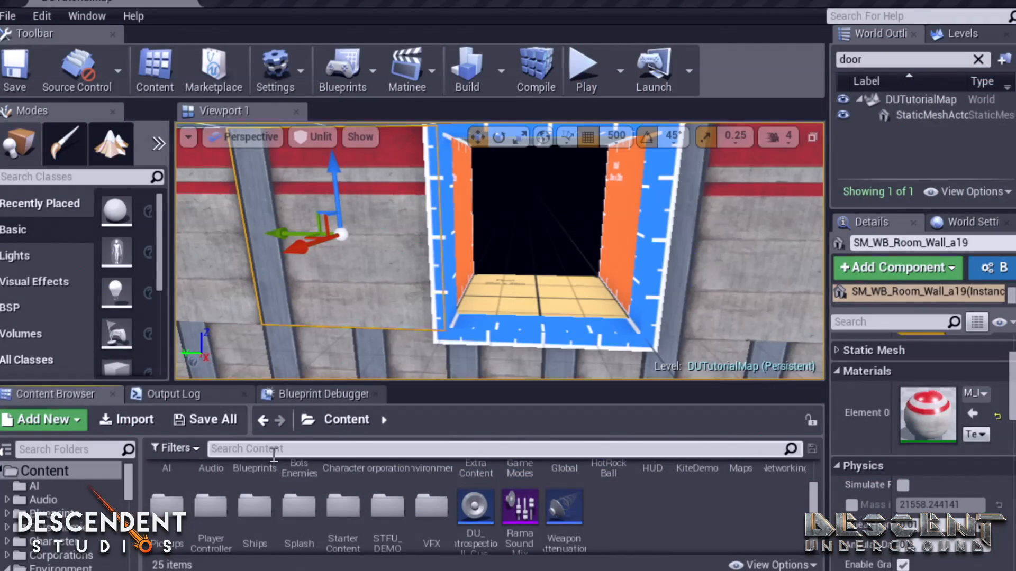
{"action": "type", "text": "sliding"}
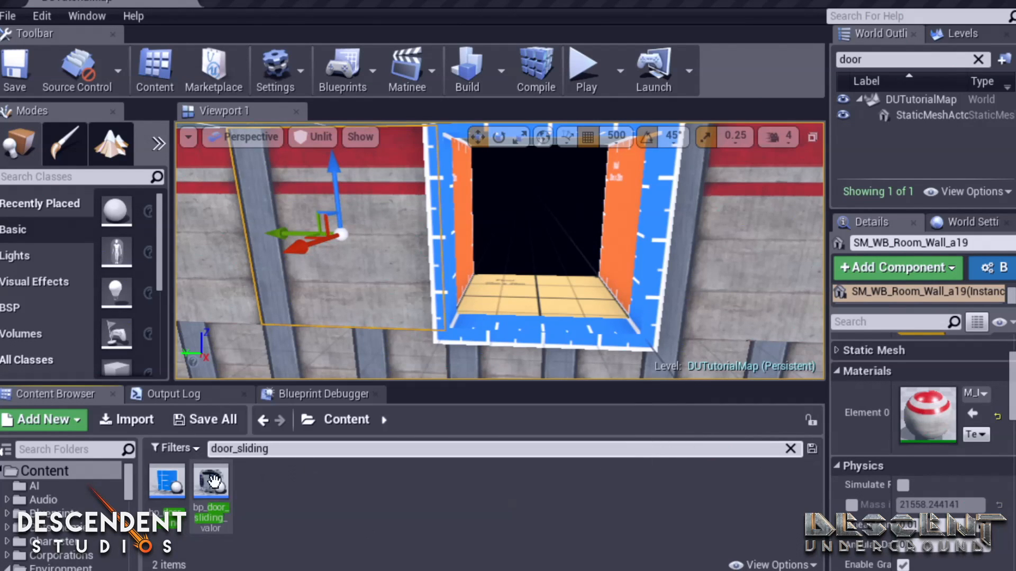
- Place the bp_door_sliding blueprint at the doorway and rotate it parallel to the wall opening
{"action": "left_click_drag", "start_coordinate": [180, 487], "coordinate": [537, 312]}
{"action": "right_click_drag", "start_coordinate": [688, 307], "coordinate": [687, 306]}
{"action": "key", "text": "d"}
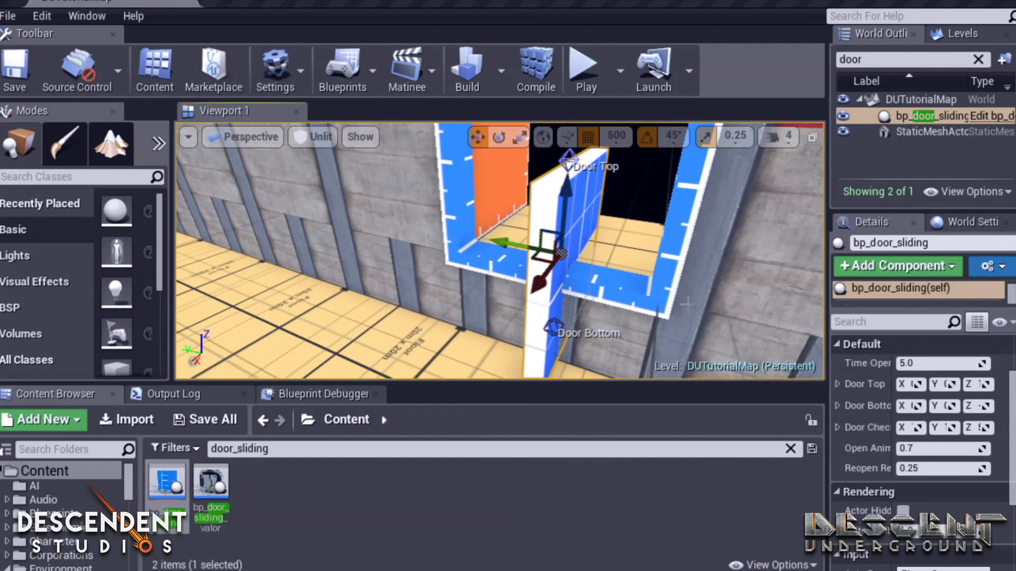
{"action": "key", "text": "r"}
{"action": "key", "text": "e"}
{"action": "left_click_drag", "start_coordinate": [585, 309], "coordinate": [478, 360]}
{"action": "key", "text": "w"}
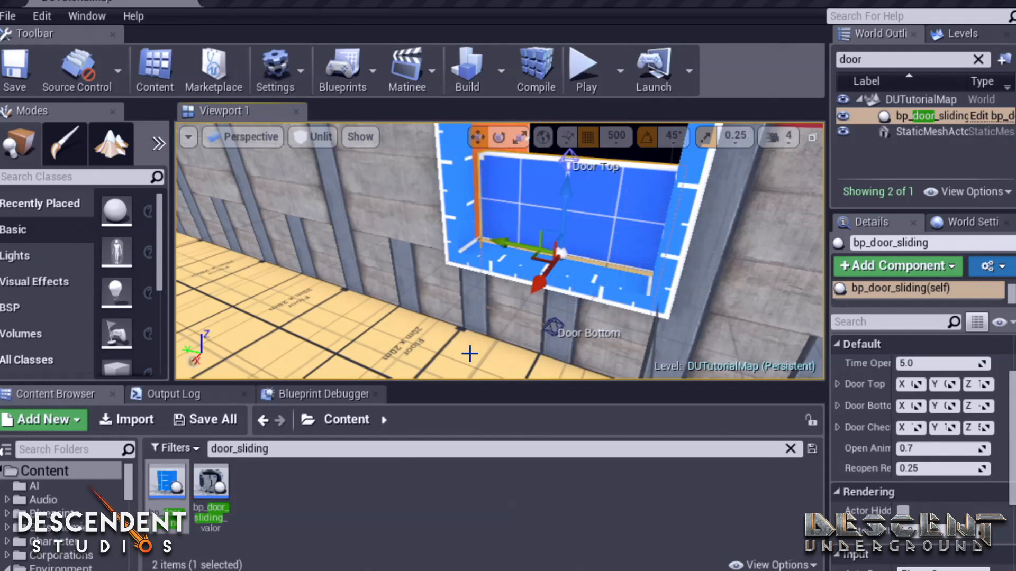
- Raise the sliding door and shift it toward the room so it fills the blue hall door frame
{"action": "left_click_drag", "start_coordinate": [565, 204], "coordinate": [561, 127]}
{"action": "right_click_drag", "start_coordinate": [561, 127], "coordinate": [675, 120]}
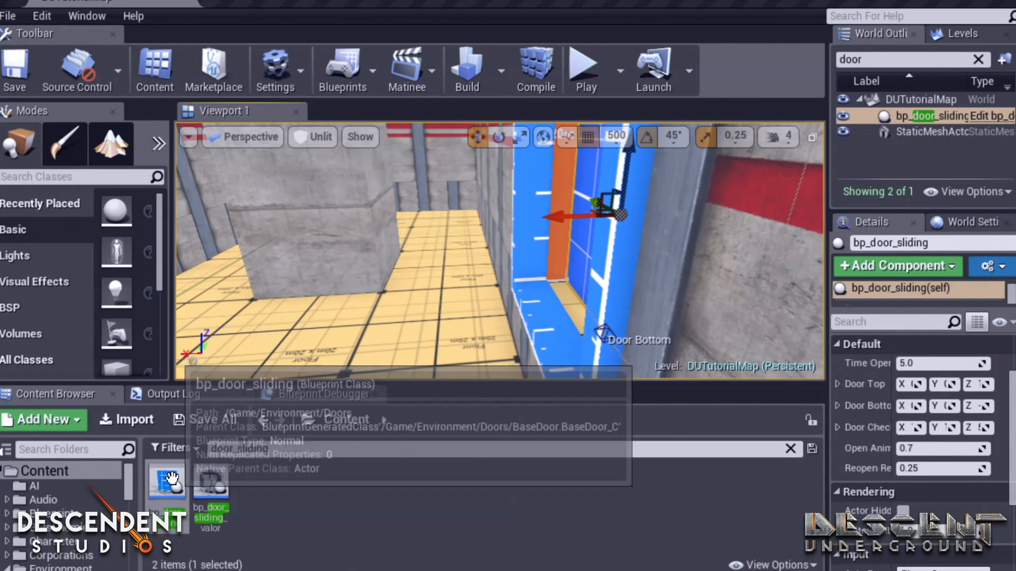
{"action": "middle_click_drag", "start_coordinate": [535, 227], "coordinate": [508, 236]}
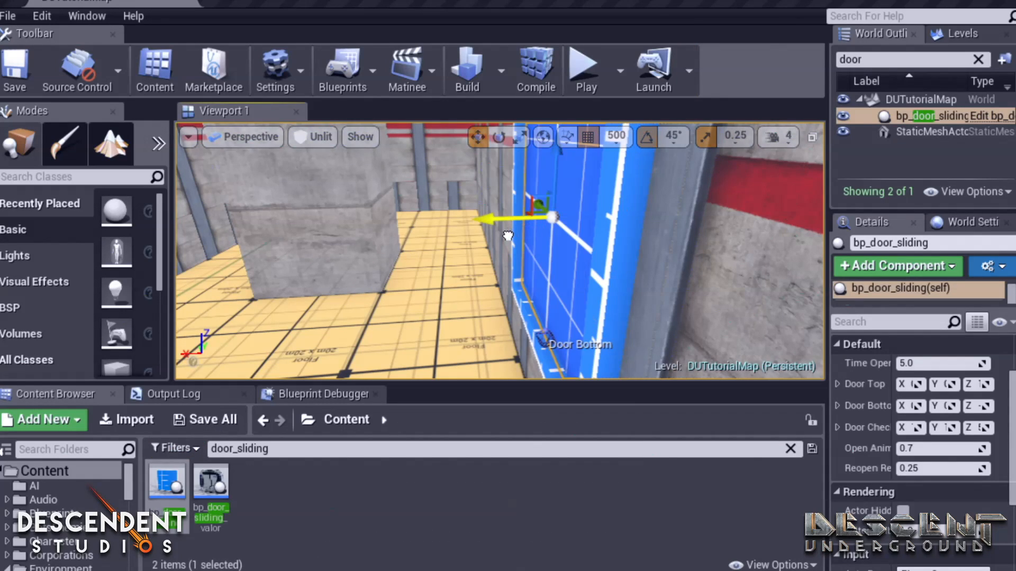
{"action": "mouse_move", "coordinate": [508, 236]}
{"action": "right_mouse_down"}
{"action": "mouse_move", "coordinate": [683, 233]}
{"action": "mouse_move", "coordinate": [646, 254]}
{"action": "mouse_move", "coordinate": [476, 249]}
{"action": "mouse_move", "coordinate": [492, 227]}
{"action": "right_mouse_up"}
{"action": "key", "text": "f"}
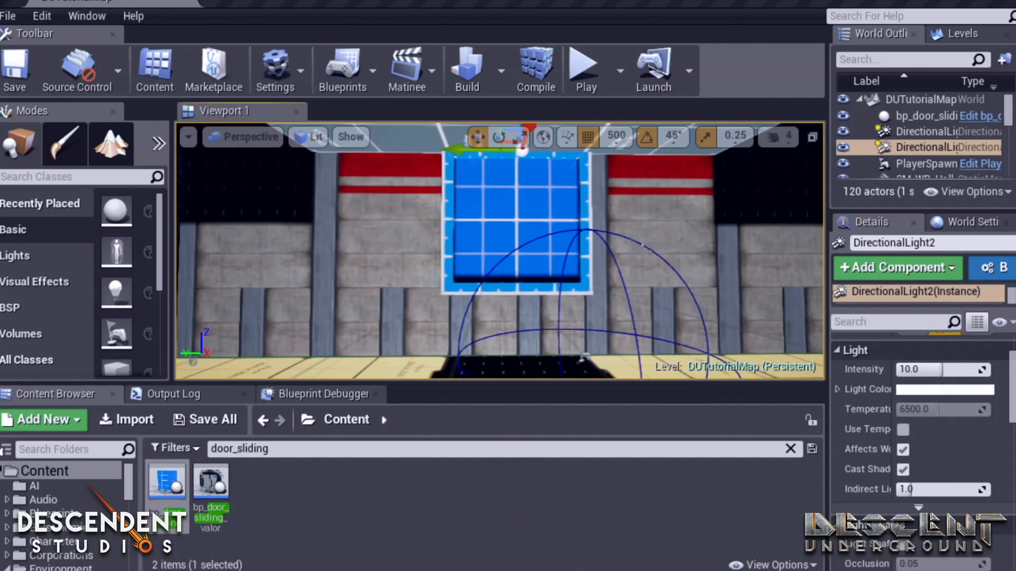
- Test the sliding door in play mode and select it in the viewport to inspect it from the side
{"action": "right_click_drag", "start_coordinate": [500, 251], "coordinate": [479, 225]}
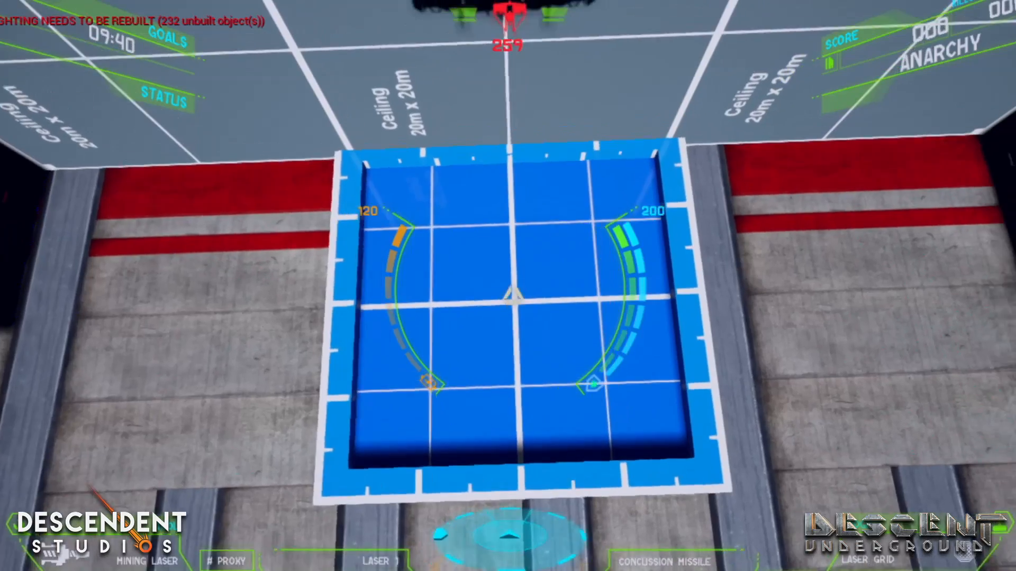
{"action": "left_click", "coordinate": [513, 296]}
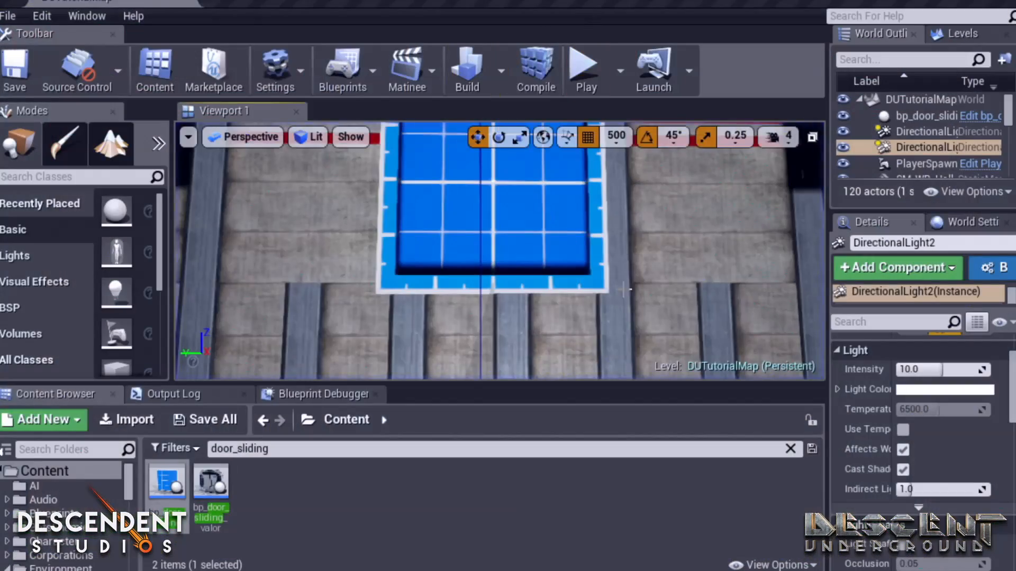
{"action": "right_click_drag", "start_coordinate": [624, 290], "coordinate": [450, 251]}
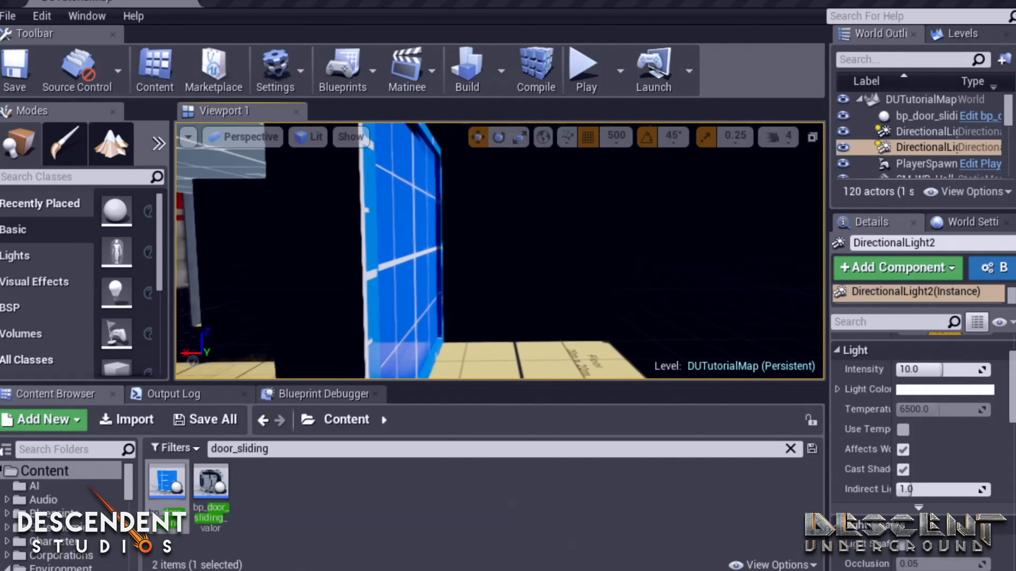
{"action": "left_click", "coordinate": [422, 254]}
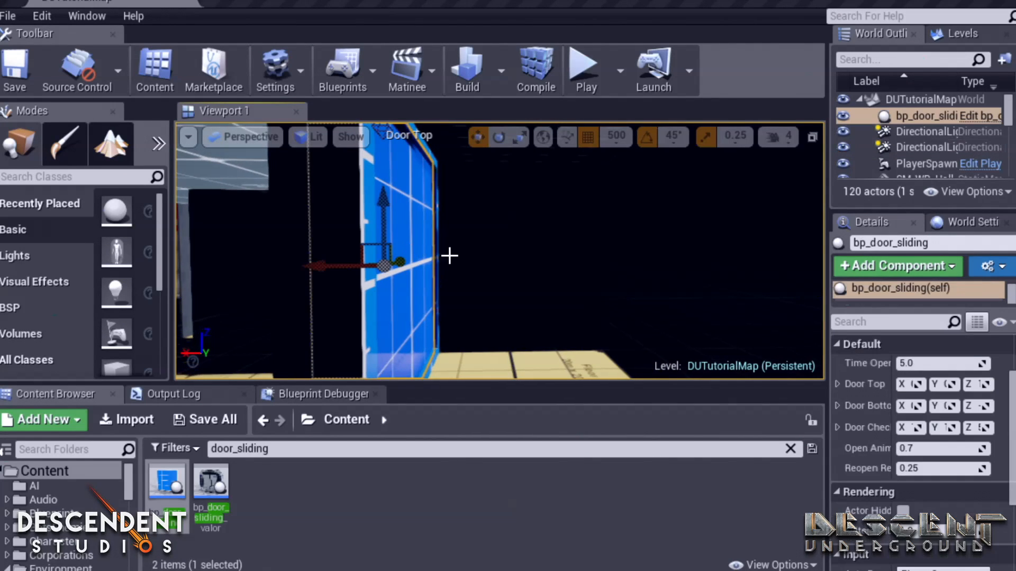
- Set the grid snap to 10 and nudge the sliding door so it sits inside the blue hall door frame
{"action": "left_click", "coordinate": [615, 138]}
{"action": "left_click", "coordinate": [627, 210]}
{"action": "mouse_move", "coordinate": [552, 259]}
{"action": "right_mouse_down"}
{"action": "mouse_move", "coordinate": [508, 257]}
{"action": "mouse_move", "coordinate": [545, 257]}
{"action": "right_mouse_up"}
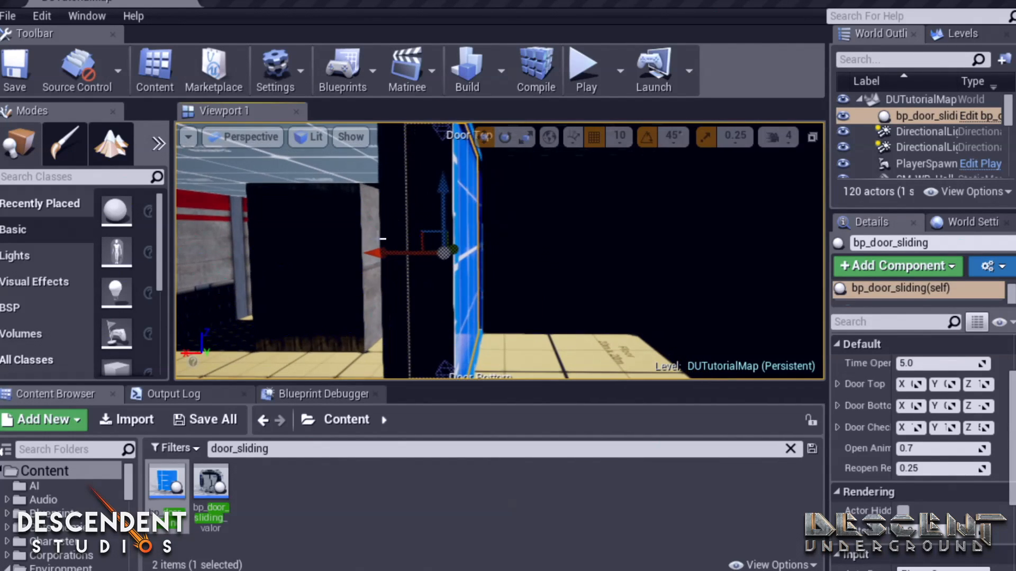
{"action": "right_click_drag", "start_coordinate": [376, 251], "coordinate": [476, 274]}
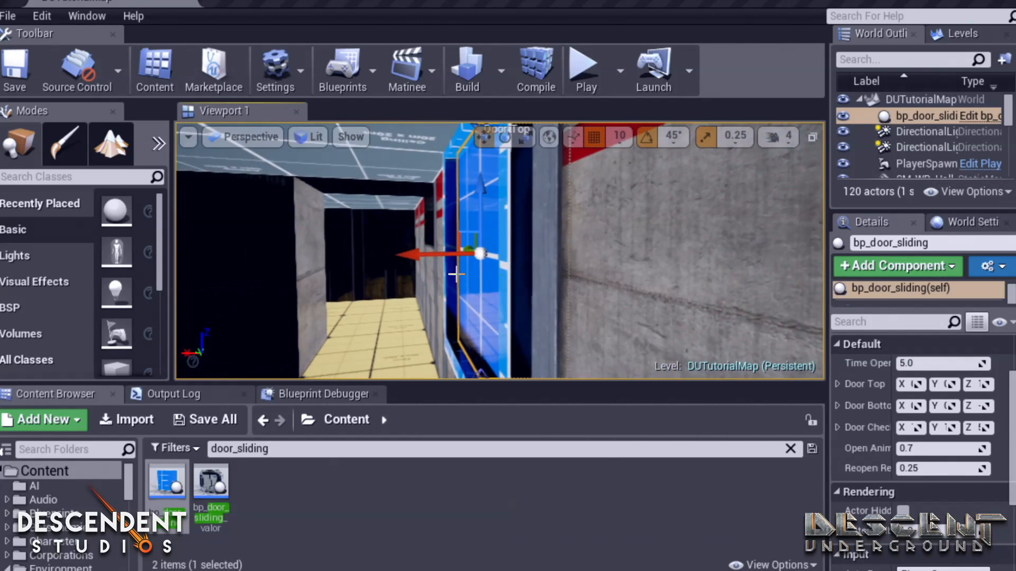
{"action": "right_click_drag", "start_coordinate": [599, 249], "coordinate": [683, 244]}
- Test the repositioned sliding door in play mode by approaching it, and return to the editor
{"action": "key", "text": "alt+p"}
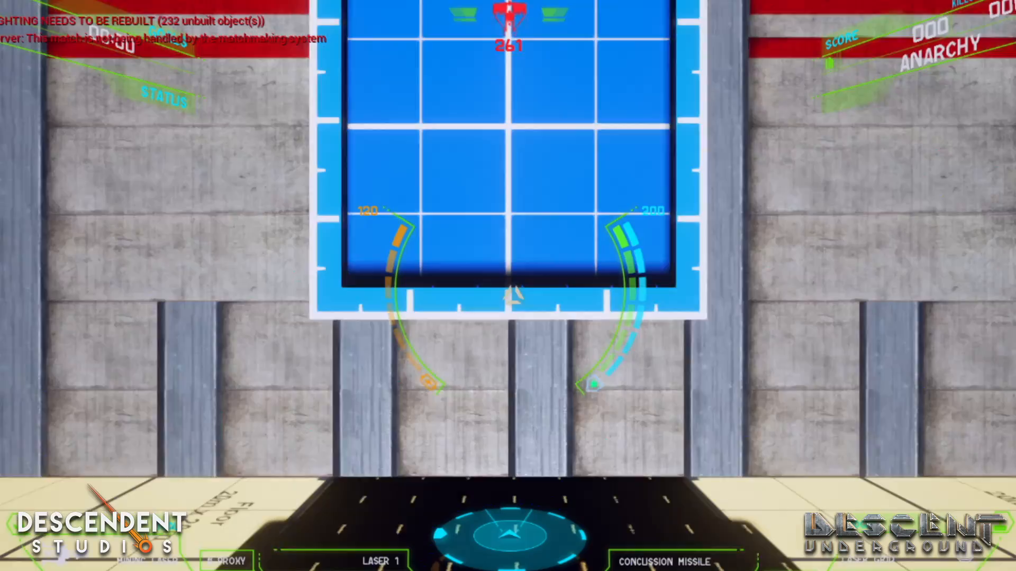
{"action": "key", "text": "c"}
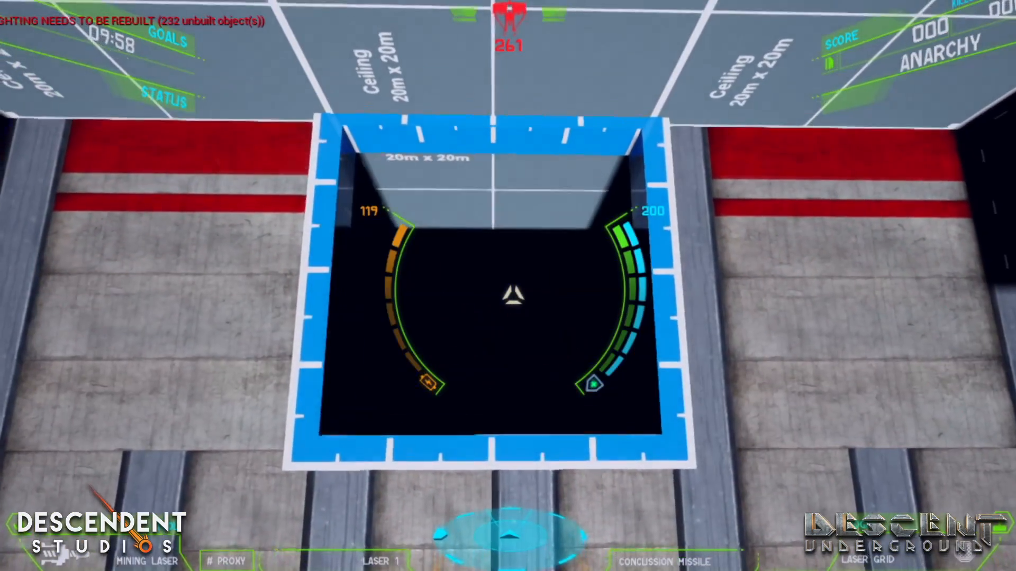
{"action": "key", "text": "Escape"}
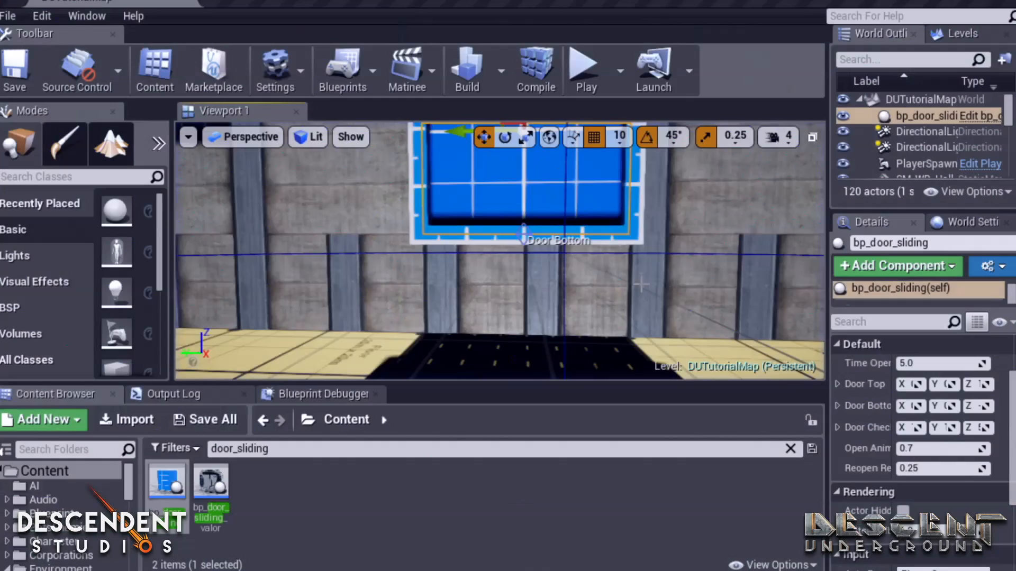
- Delete an upper wall panel opposite the sliding door and search the DES_Whitebox Meshes folder for "gr"
{"action": "mouse_move", "coordinate": [641, 285]}
{"action": "right_mouse_down"}
{"action": "mouse_move", "coordinate": [590, 254]}
{"action": "mouse_move", "coordinate": [672, 270]}
{"action": "mouse_move", "coordinate": [569, 267]}
{"action": "mouse_move", "coordinate": [736, 264]}
{"action": "mouse_move", "coordinate": [805, 275]}
{"action": "mouse_move", "coordinate": [645, 284]}
{"action": "right_mouse_up"}
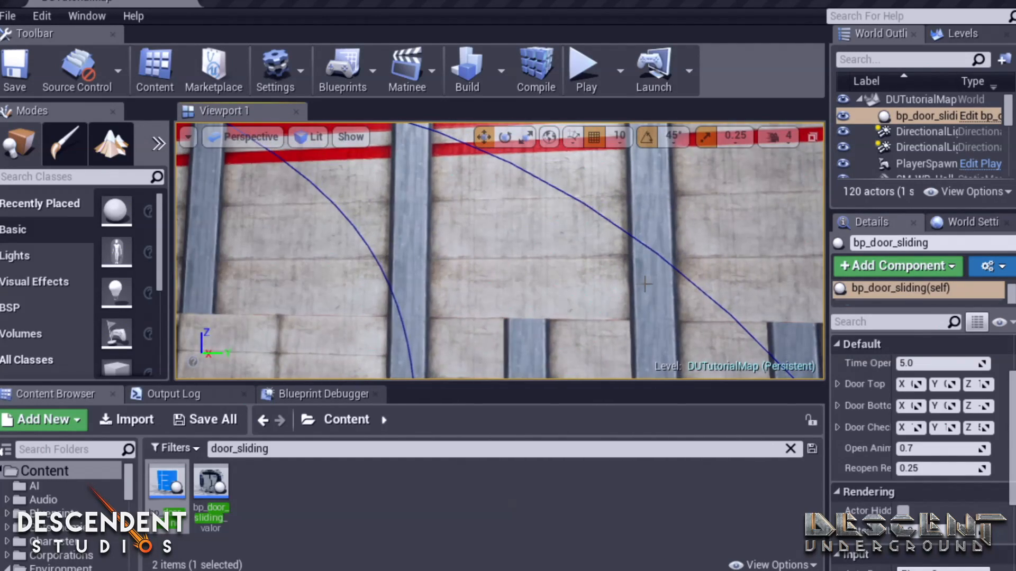
{"action": "left_click", "coordinate": [524, 209]}
{"action": "key", "text": "Delete"}
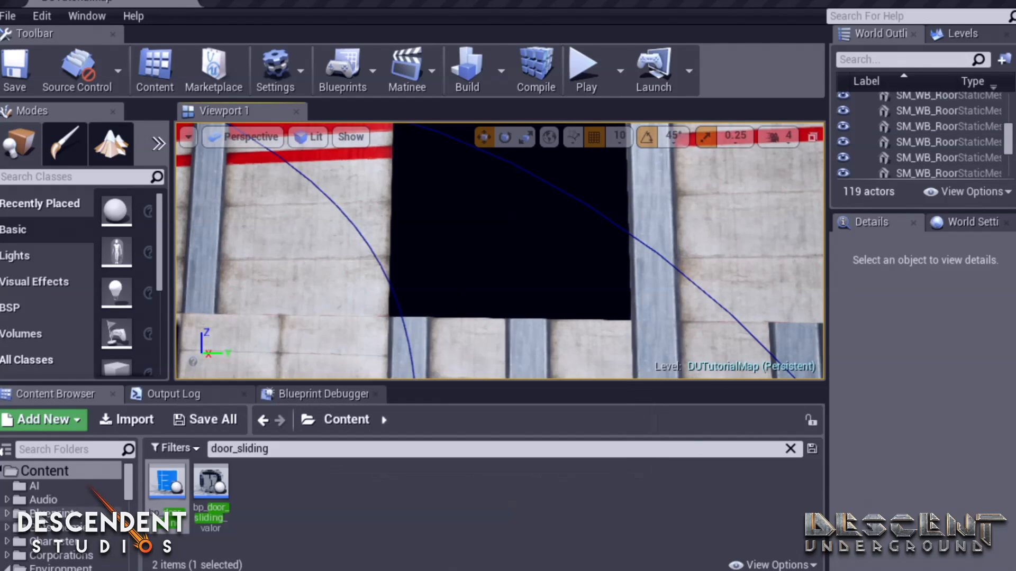
{"action": "type", "text": "g"}
{"action": "type", "text": "r"}
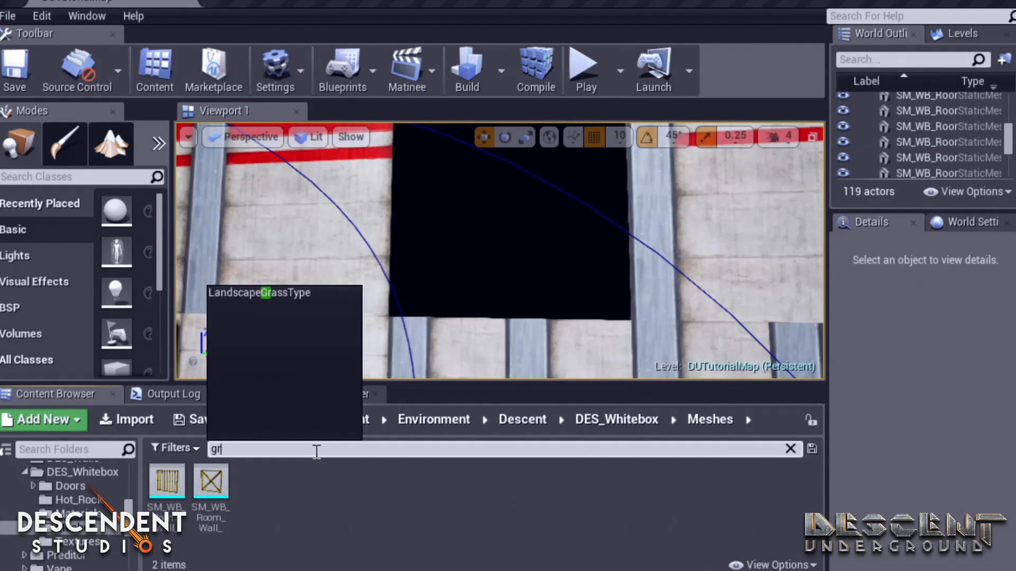
{"action": "left_click_drag", "start_coordinate": [167, 482], "coordinate": [559, 212]}
{"action": "right_click_drag", "start_coordinate": [589, 274], "coordinate": [625, 271]}
{"action": "key", "text": "e"}
{"action": "right_click_drag", "start_coordinate": [423, 188], "coordinate": [529, 153]}
{"action": "right_click_drag", "start_coordinate": [499, 252], "coordinate": [561, 262]}
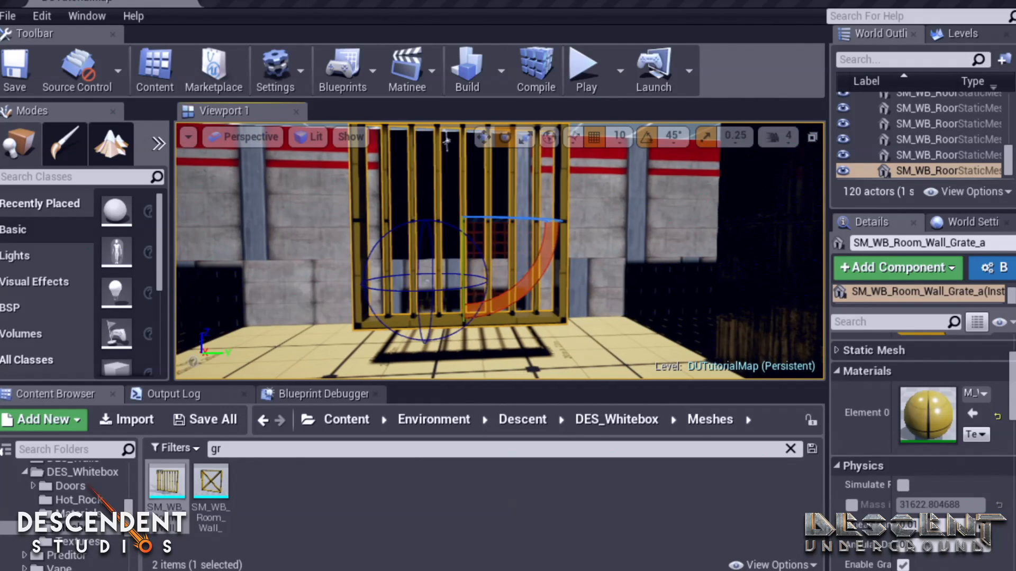
{"action": "right_click_drag", "start_coordinate": [268, 280], "coordinate": [393, 254]}
{"action": "left_click_drag", "start_coordinate": [393, 230], "coordinate": [309, 245]}
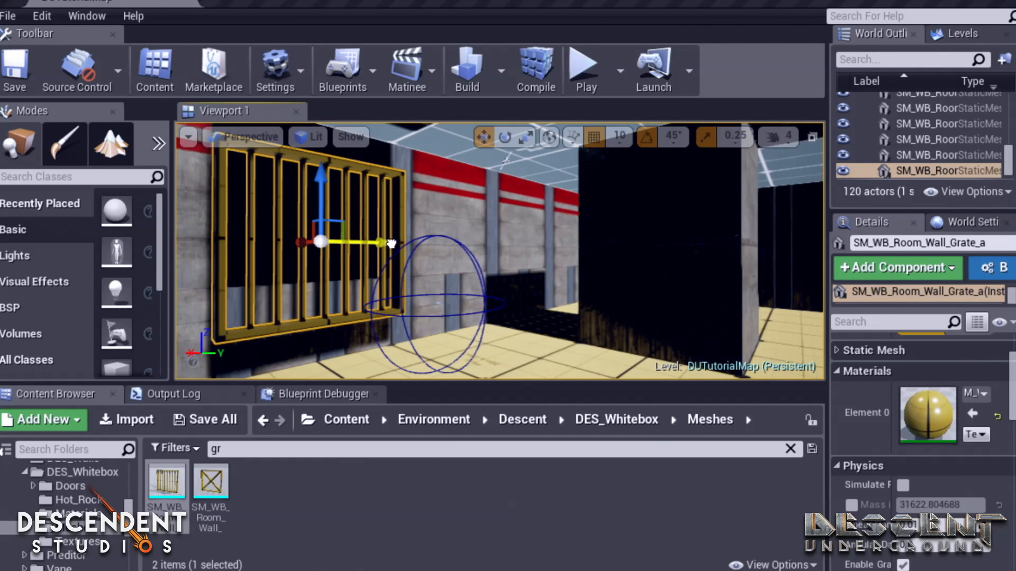
{"action": "left_click_drag", "start_coordinate": [320, 167], "coordinate": [321, 116]}
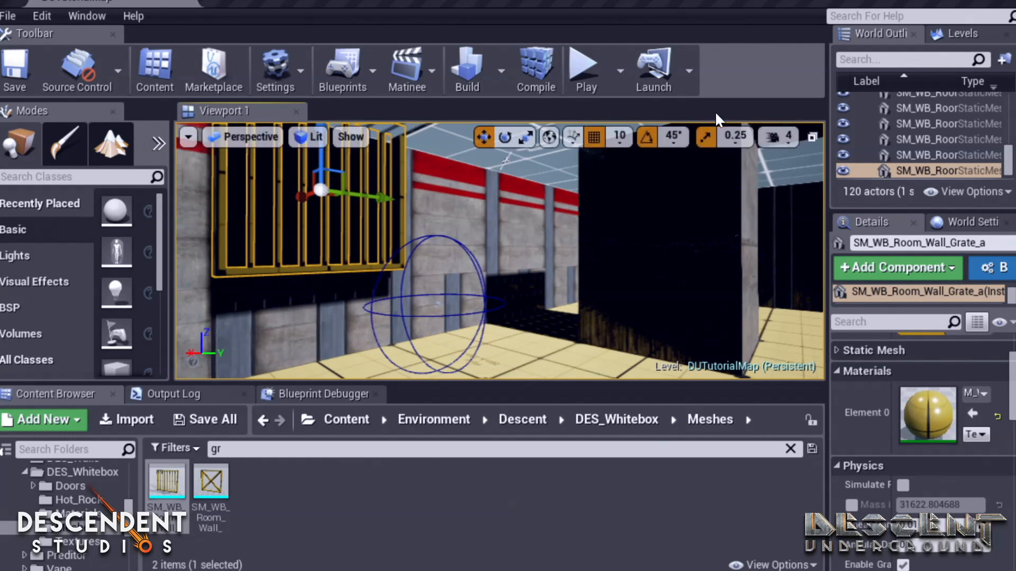
{"action": "key", "text": "Delete"}
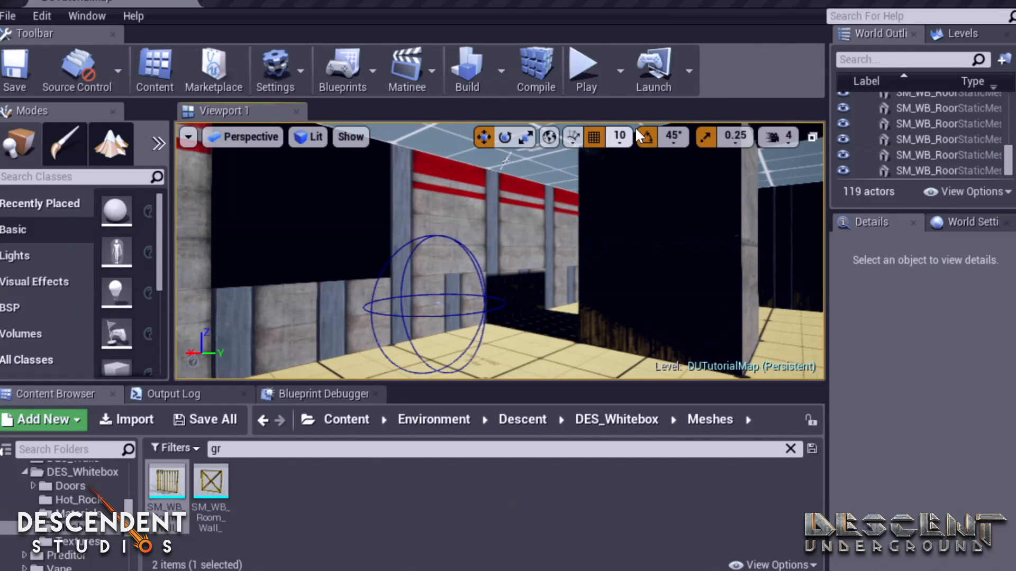
- Set the grid snap to 500, place the SM_WB_Room_Wall_Grate_a mesh near the wall opening and rotate it -90 degrees
{"action": "left_click", "coordinate": [620, 141]}
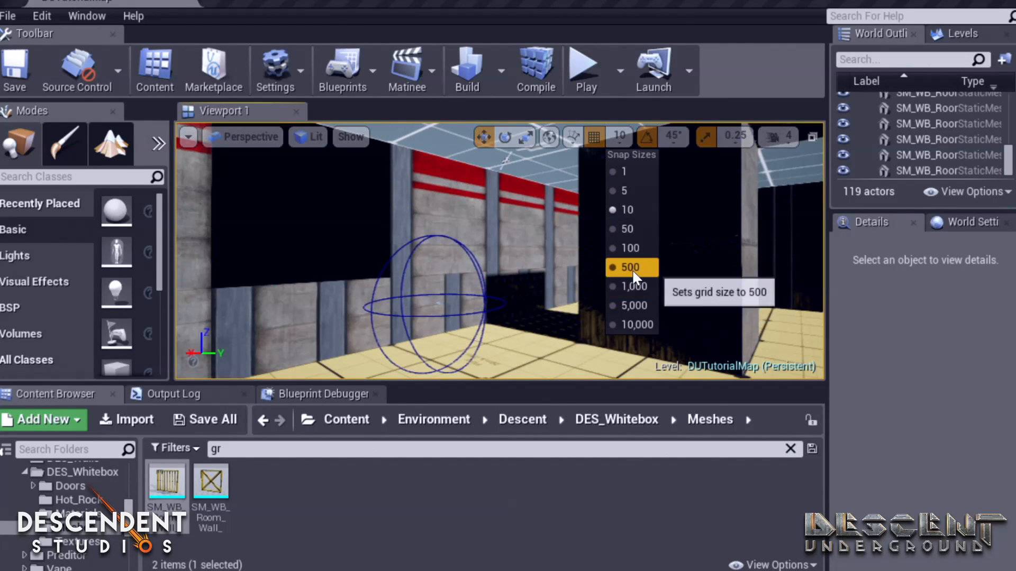
{"action": "left_click", "coordinate": [630, 267]}
{"action": "left_click_drag", "start_coordinate": [219, 453], "coordinate": [396, 191]}
{"action": "key", "text": "e"}
{"action": "left_click", "coordinate": [345, 139]}
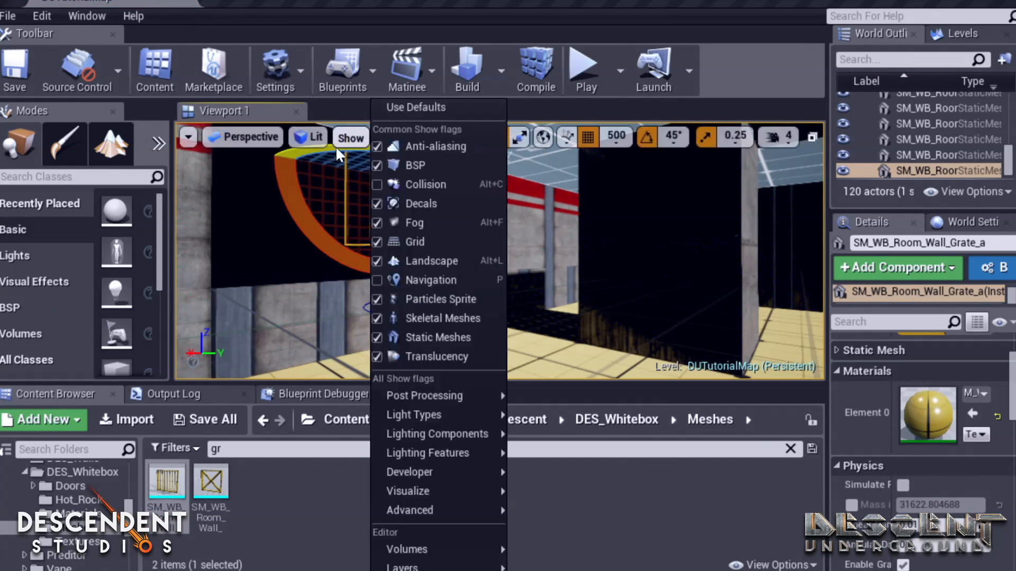
{"action": "left_click", "coordinate": [351, 172]}
{"action": "left_click_drag", "start_coordinate": [399, 158], "coordinate": [455, 161]}
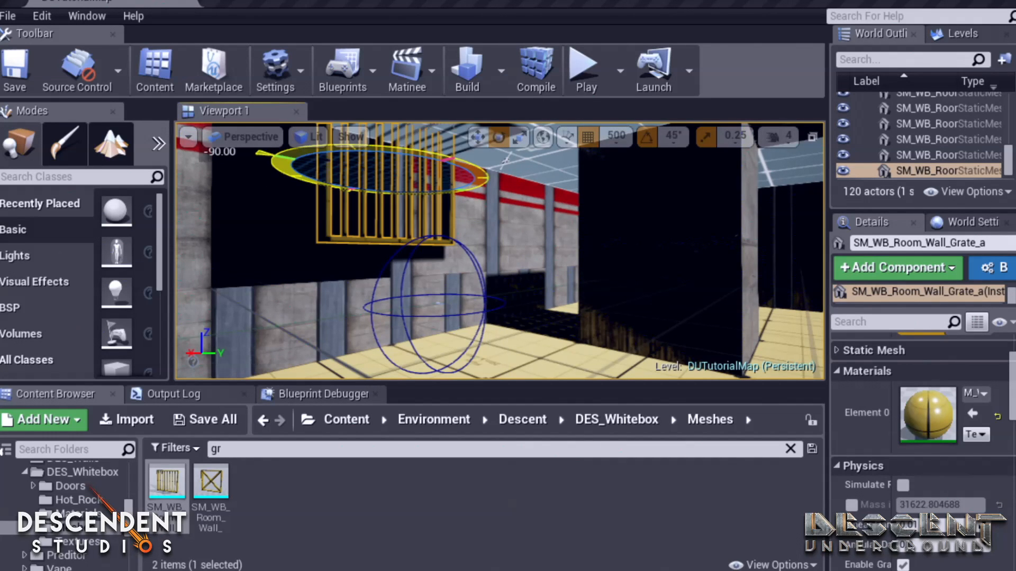
{"action": "mouse_move", "coordinate": [437, 167]}
{"action": "right_mouse_down"}
{"action": "mouse_move", "coordinate": [394, 167]}
{"action": "mouse_move", "coordinate": [437, 166]}
{"action": "right_mouse_up"}
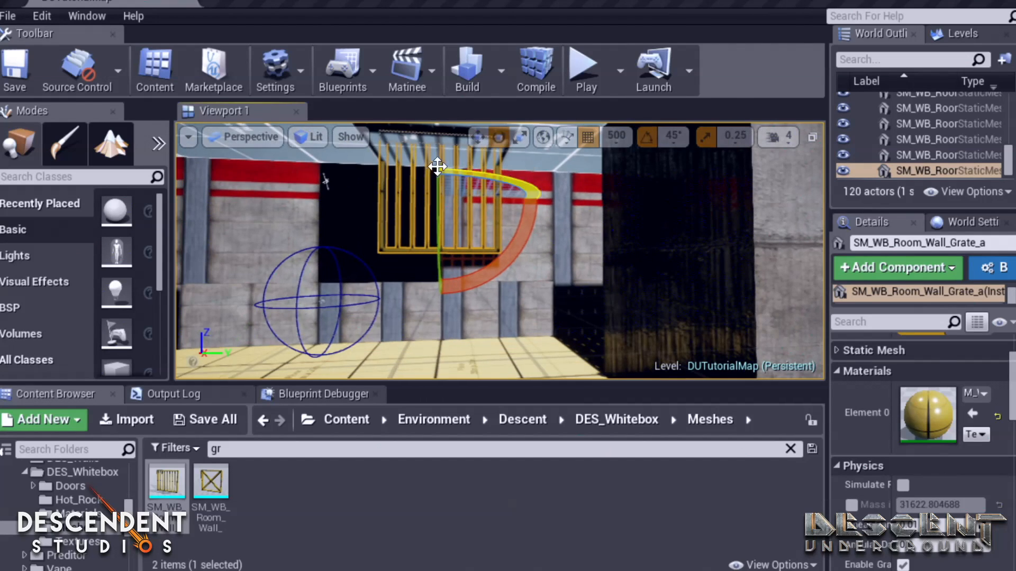
- Move the yellow grate along the wall and lower it so it fills the opening left by the deleted panel
{"action": "left_click", "coordinate": [437, 203]}
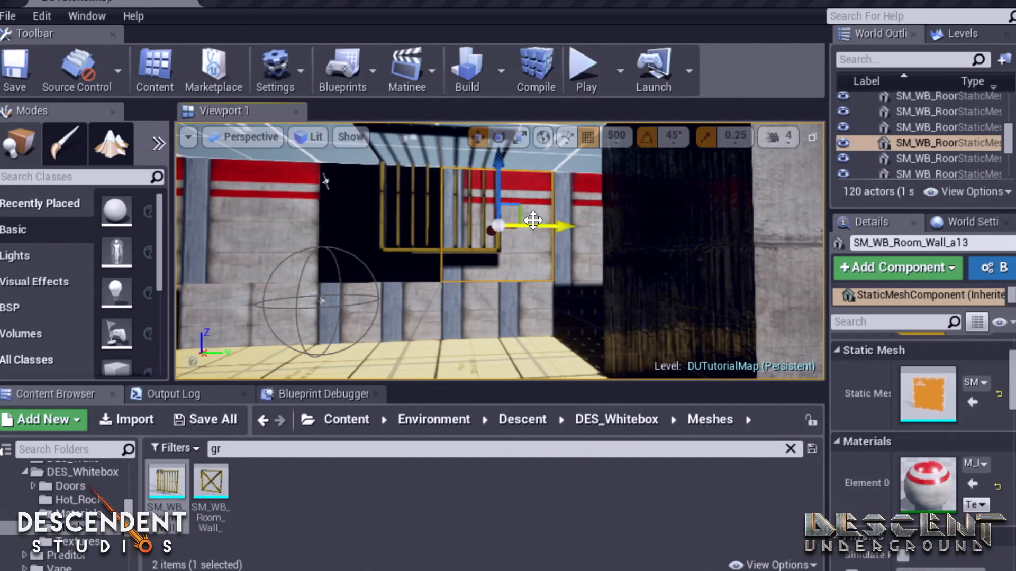
{"action": "left_click", "coordinate": [480, 221]}
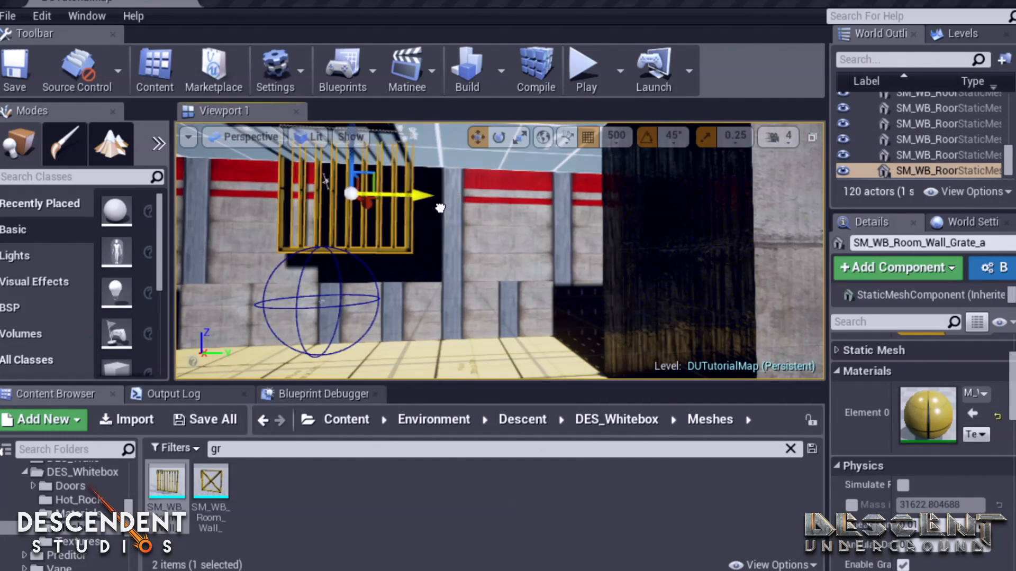
{"action": "right_click_drag", "start_coordinate": [450, 206], "coordinate": [367, 218]}
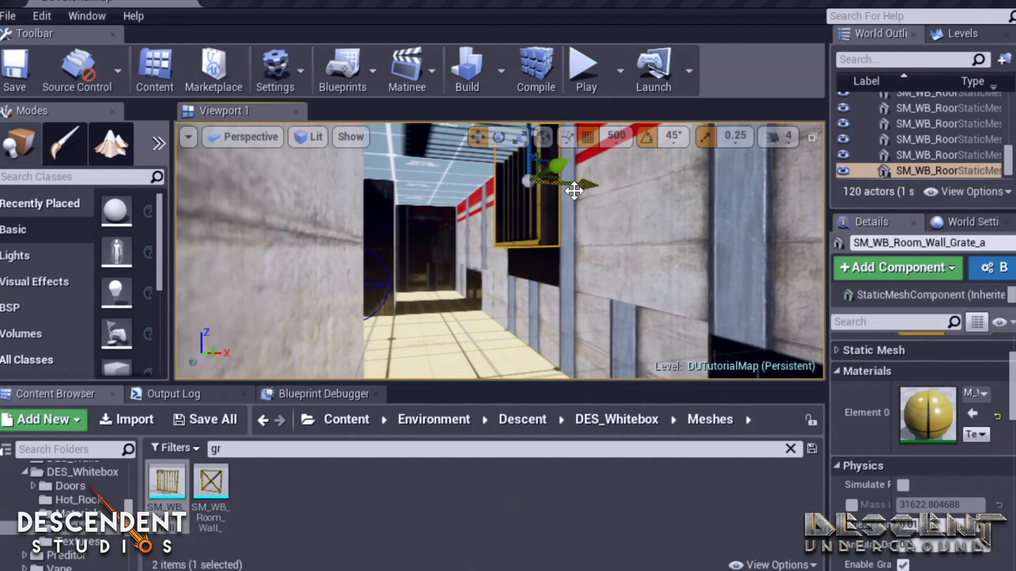
{"action": "right_click_drag", "start_coordinate": [589, 188], "coordinate": [564, 266]}
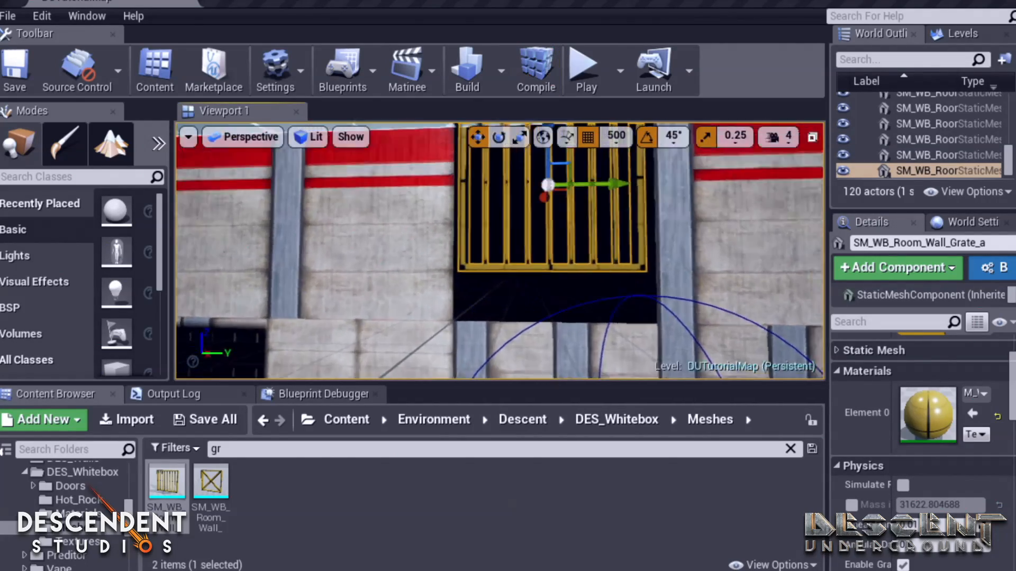
{"action": "right_click_drag", "start_coordinate": [679, 259], "coordinate": [629, 262]}
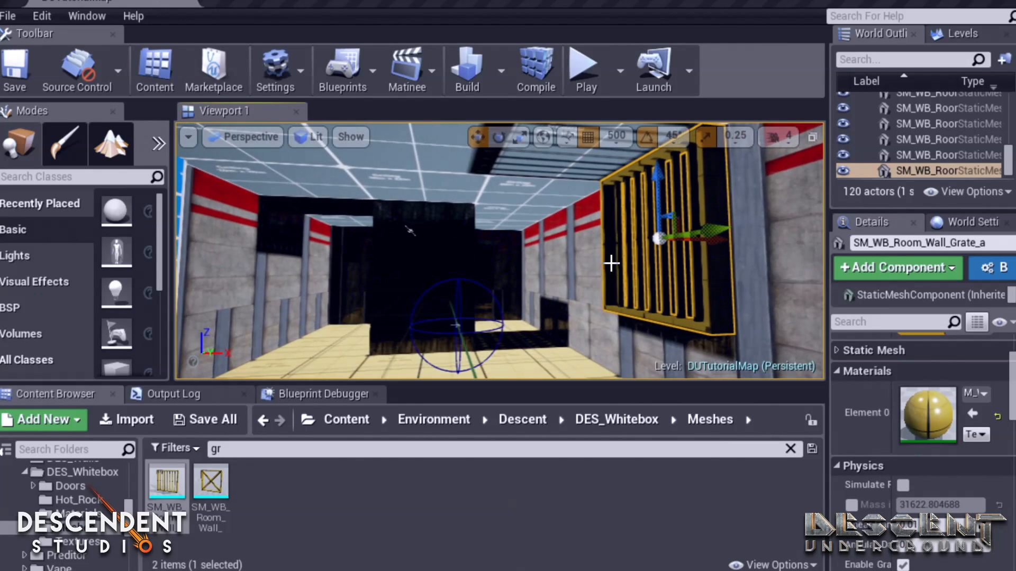
- Inspect the installed wall grate and the neighbouring wall panels from several viewpoints
{"action": "right_click_drag", "start_coordinate": [410, 230], "coordinate": [410, 230]}
{"action": "left_click", "coordinate": [410, 230]}
{"action": "right_click_drag", "start_coordinate": [543, 290], "coordinate": [580, 287]}
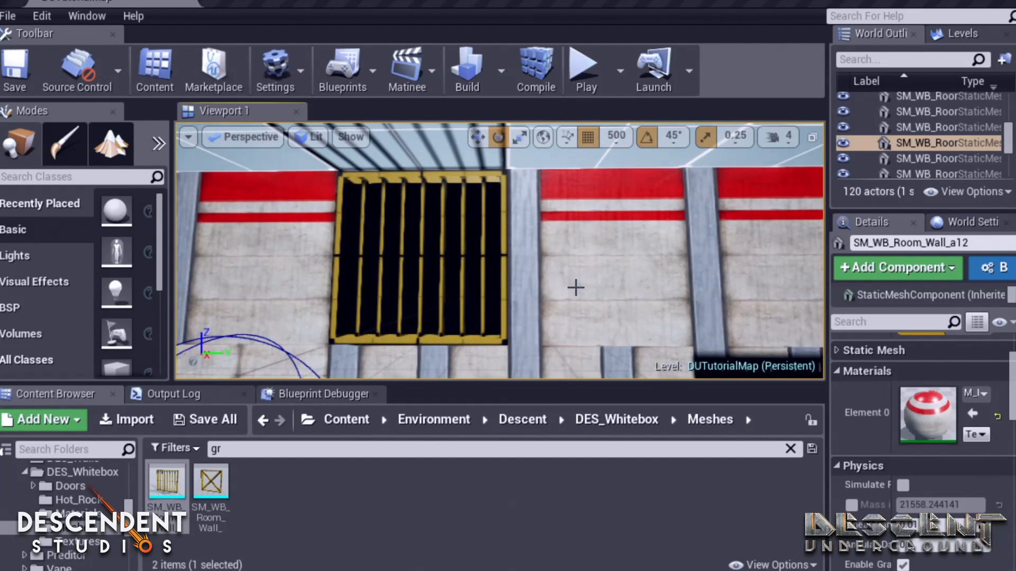
{"action": "right_click_drag", "start_coordinate": [642, 233], "coordinate": [592, 223]}
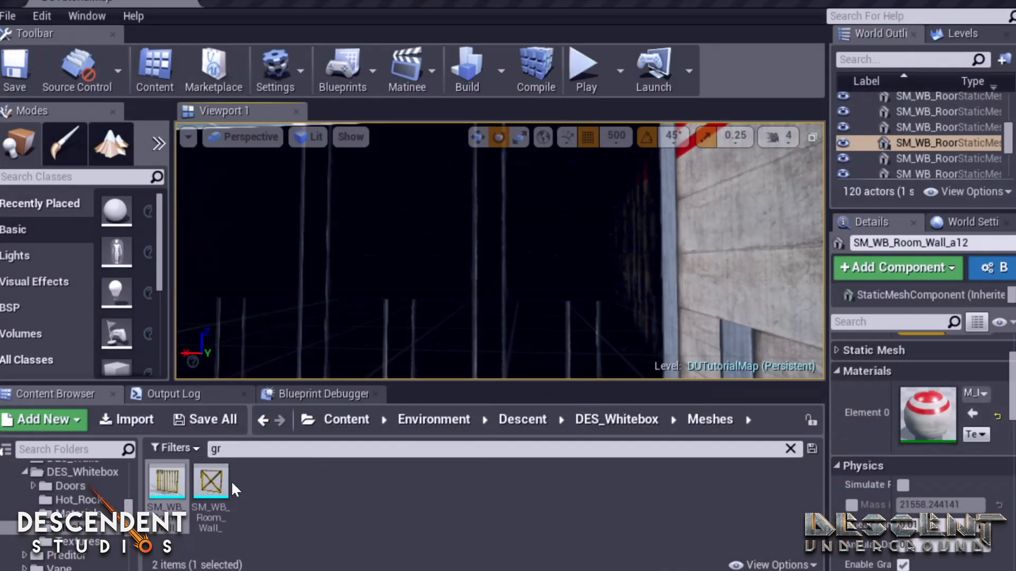
{"action": "type", "text": "gr"}
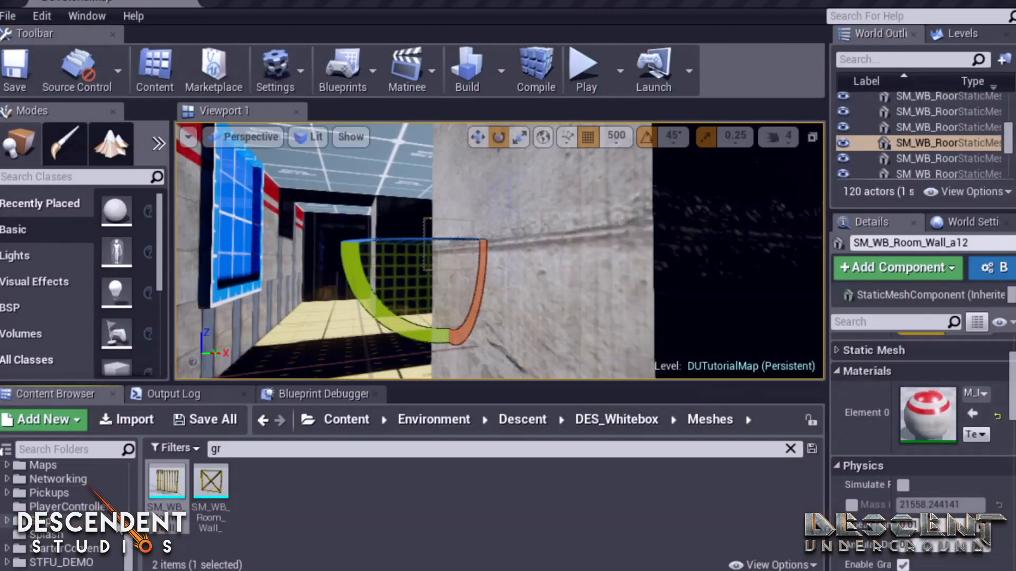
- Place a Missile Spawner from the Pickups/Missiles folder in the room and raise it off the floor in front of the sliding door
{"action": "left_click", "coordinate": [57, 495]}
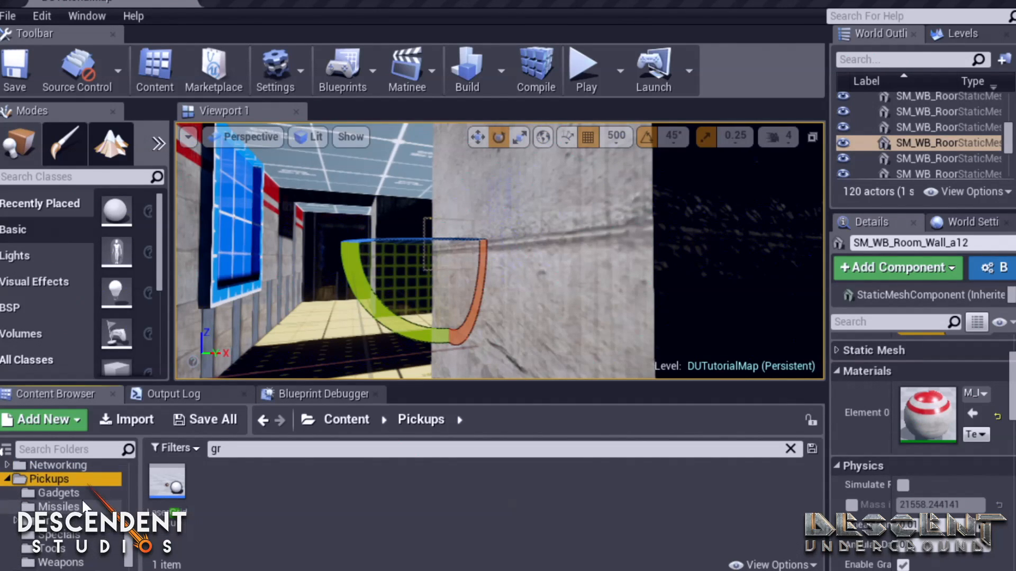
{"action": "left_click", "coordinate": [58, 507]}
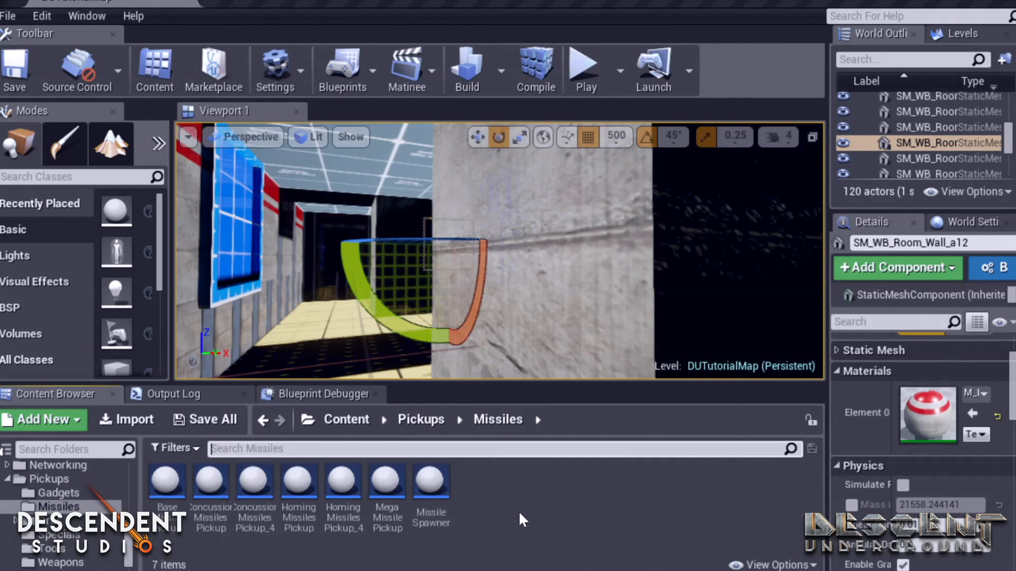
{"action": "left_click_drag", "start_coordinate": [430, 482], "coordinate": [354, 340]}
{"action": "mouse_move", "coordinate": [382, 319]}
{"action": "right_mouse_down"}
{"action": "mouse_move", "coordinate": [328, 321]}
{"action": "mouse_move", "coordinate": [346, 373]}
{"action": "mouse_move", "coordinate": [386, 318]}
{"action": "right_mouse_up"}
{"action": "key", "text": "w"}
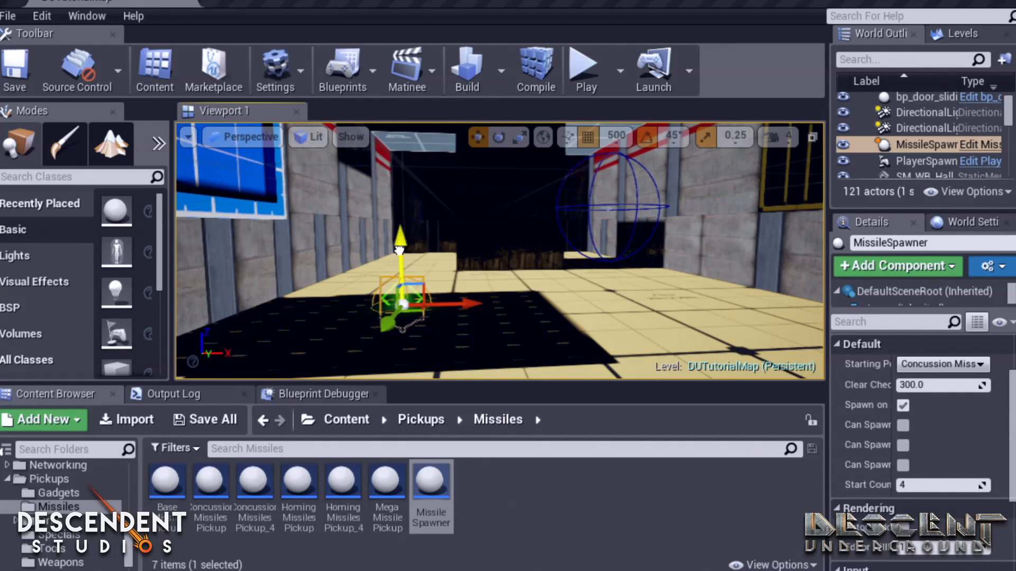
{"action": "mouse_move", "coordinate": [629, 288]}
{"action": "right_mouse_down"}
{"action": "mouse_move", "coordinate": [507, 312]}
{"action": "mouse_move", "coordinate": [648, 289]}
{"action": "mouse_move", "coordinate": [656, 309]}
{"action": "mouse_move", "coordinate": [664, 299]}
{"action": "mouse_move", "coordinate": [624, 288]}
{"action": "right_mouse_up"}
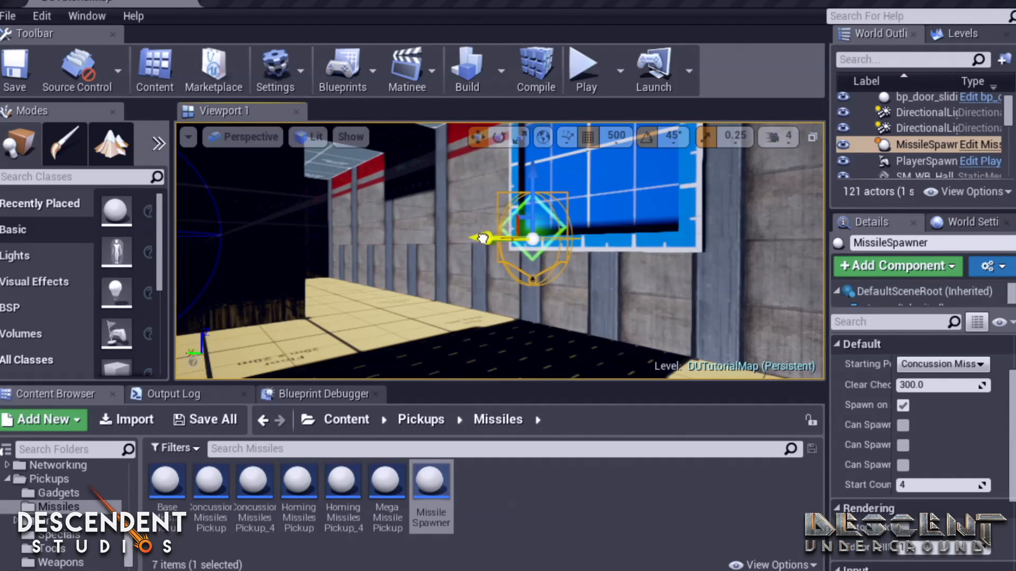
- Set the Missile Spawner's starting pickup to Mega Missile, enable its first Can Spawn option and set the start count to 1
{"action": "left_click", "coordinate": [903, 406]}
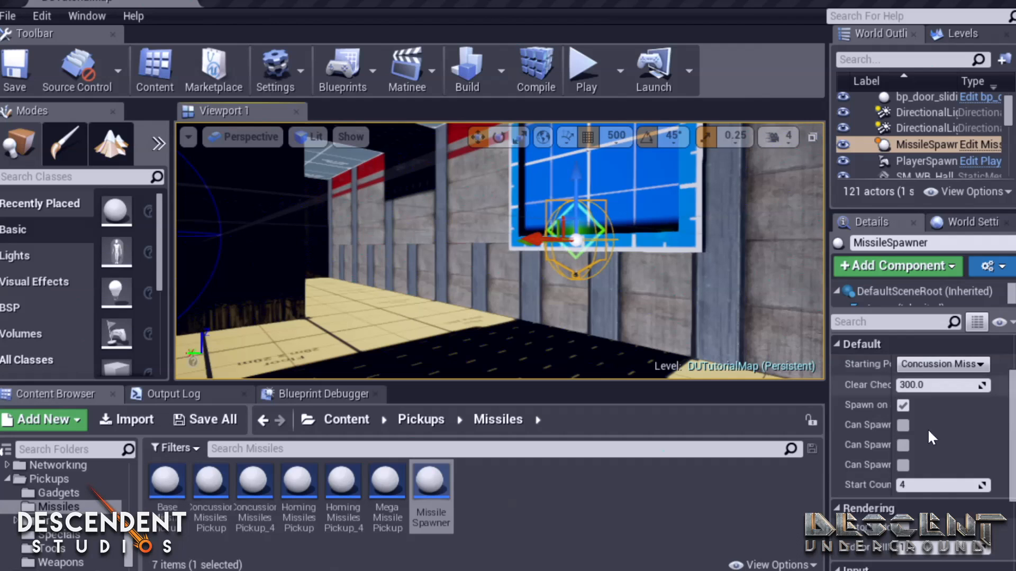
{"action": "scroll", "coordinate": [958, 462], "scroll_direction": "down", "scroll_amount": 1}
{"action": "scroll", "coordinate": [958, 462], "scroll_direction": "up", "scroll_amount": 2}
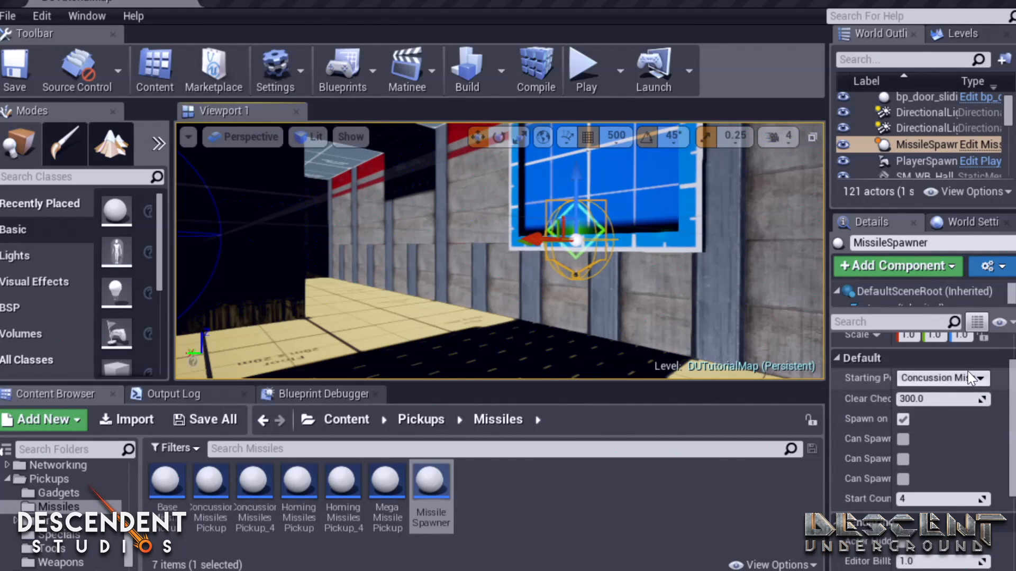
{"action": "left_click", "coordinate": [953, 378]}
{"action": "left_click", "coordinate": [929, 433]}
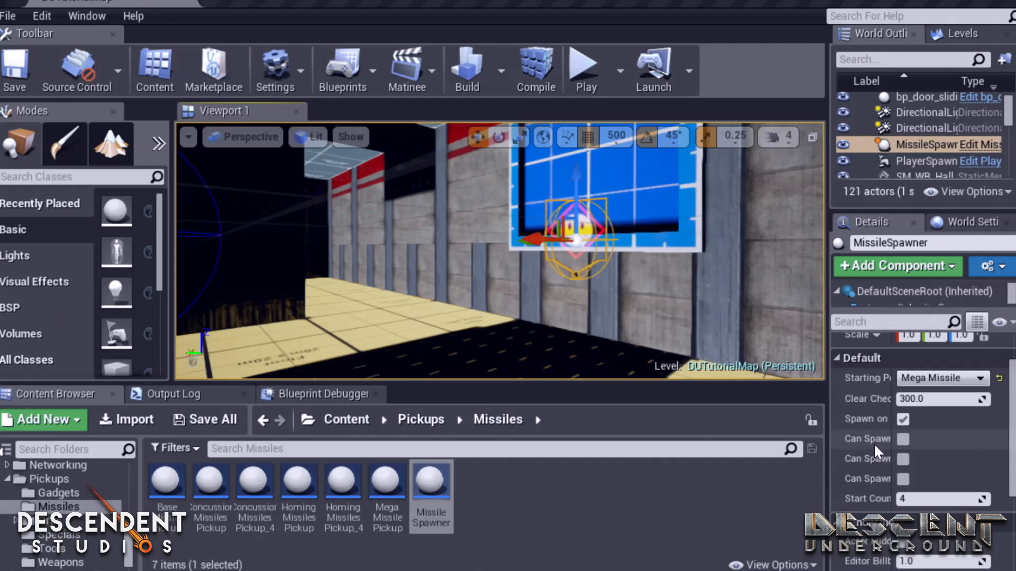
{"action": "left_click", "coordinate": [903, 439]}
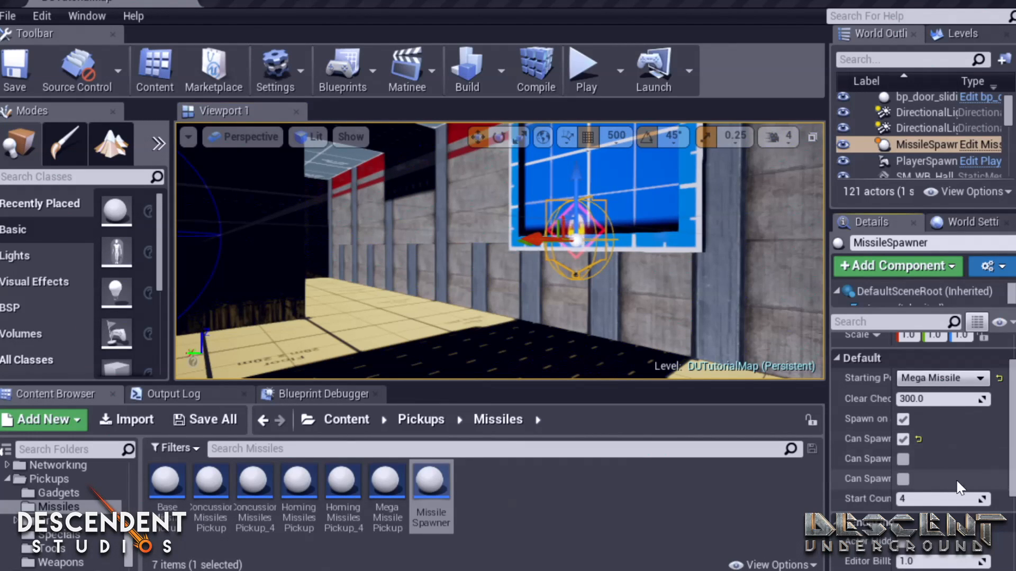
{"action": "type", "text": "1"}
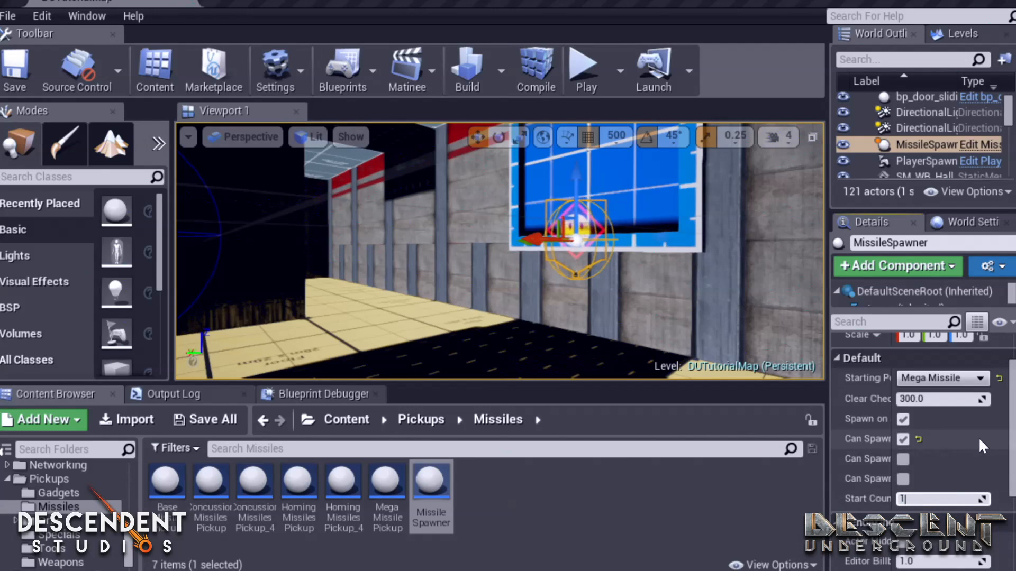
- Browse the Gadgets, Orbs, Tools and Weapons pickup folders to see which other spawners are available
{"action": "right_click_drag", "start_coordinate": [510, 184], "coordinate": [545, 196]}
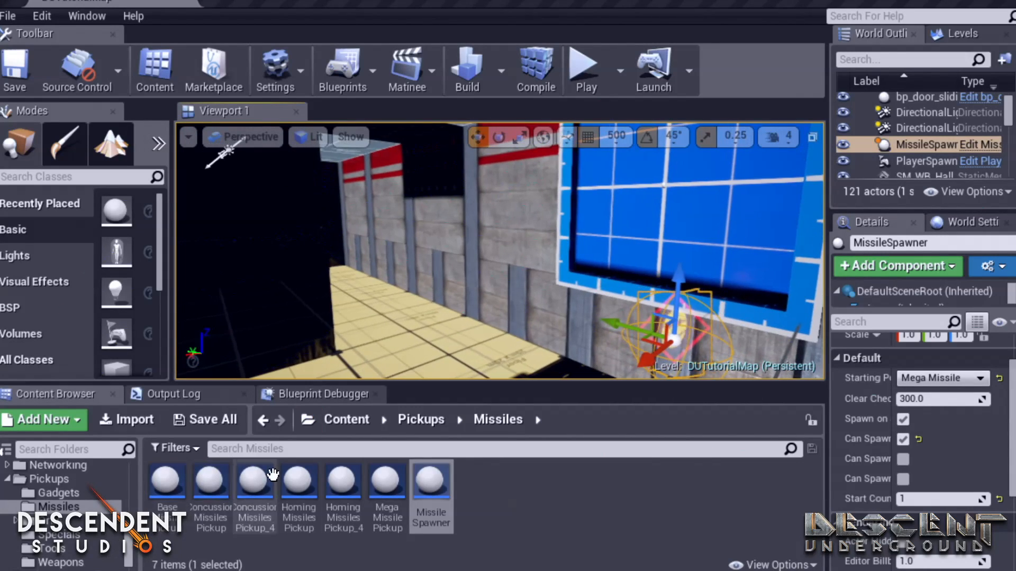
{"action": "left_click", "coordinate": [66, 495]}
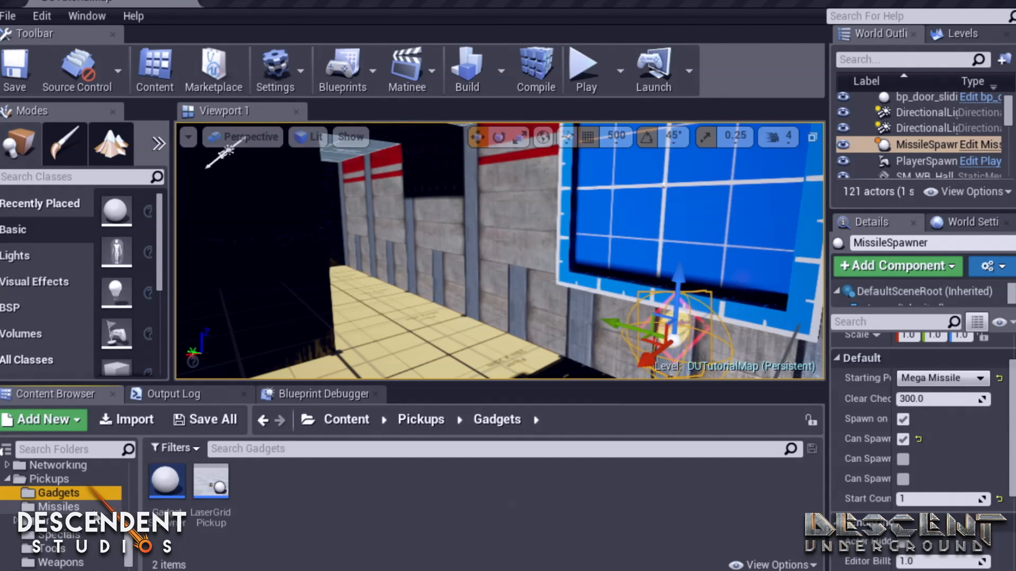
{"action": "left_click", "coordinate": [53, 522]}
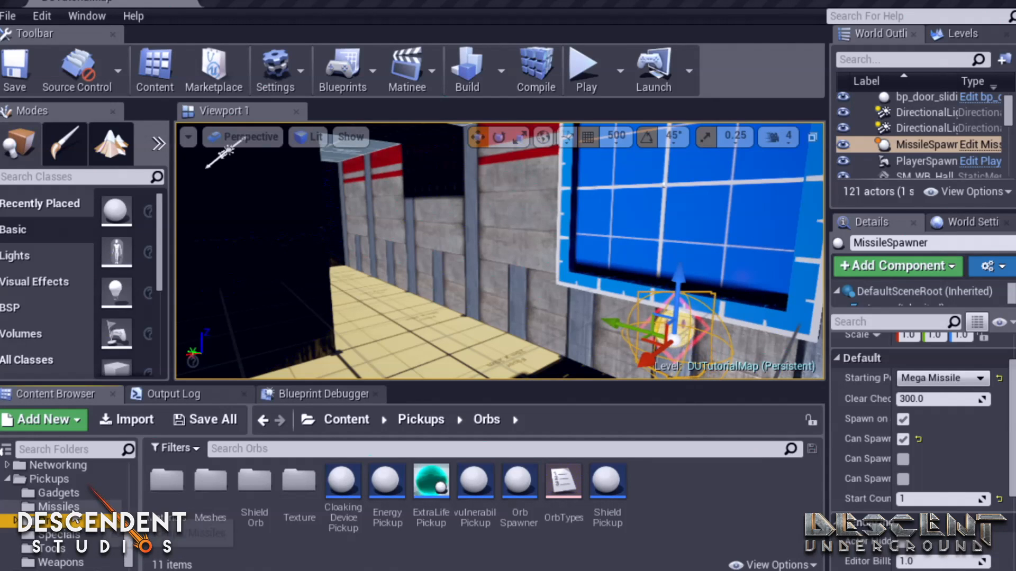
{"action": "left_click", "coordinate": [70, 549]}
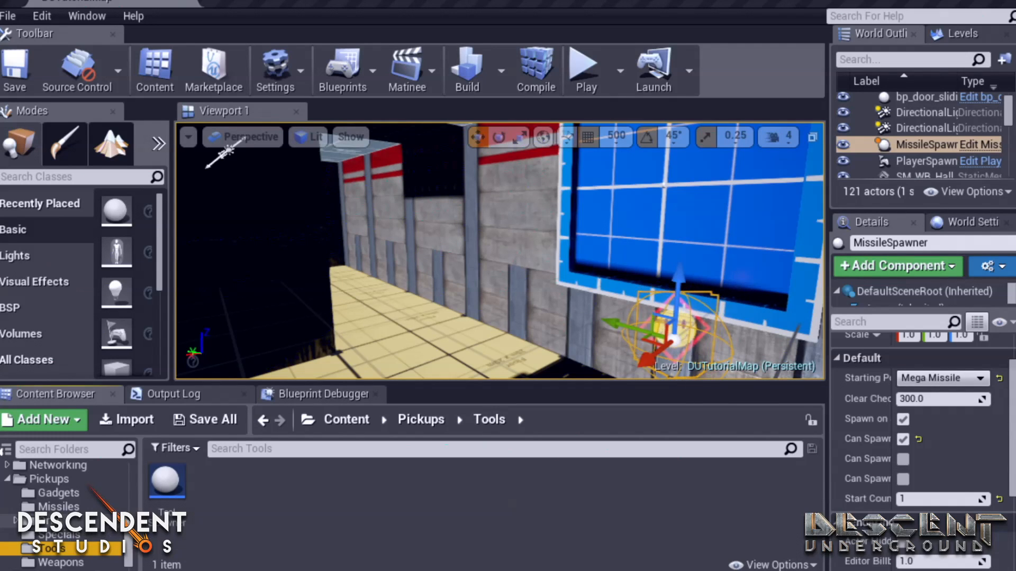
{"action": "scroll", "coordinate": [70, 545], "scroll_direction": "down", "scroll_amount": 1}
{"action": "left_click", "coordinate": [70, 533]}
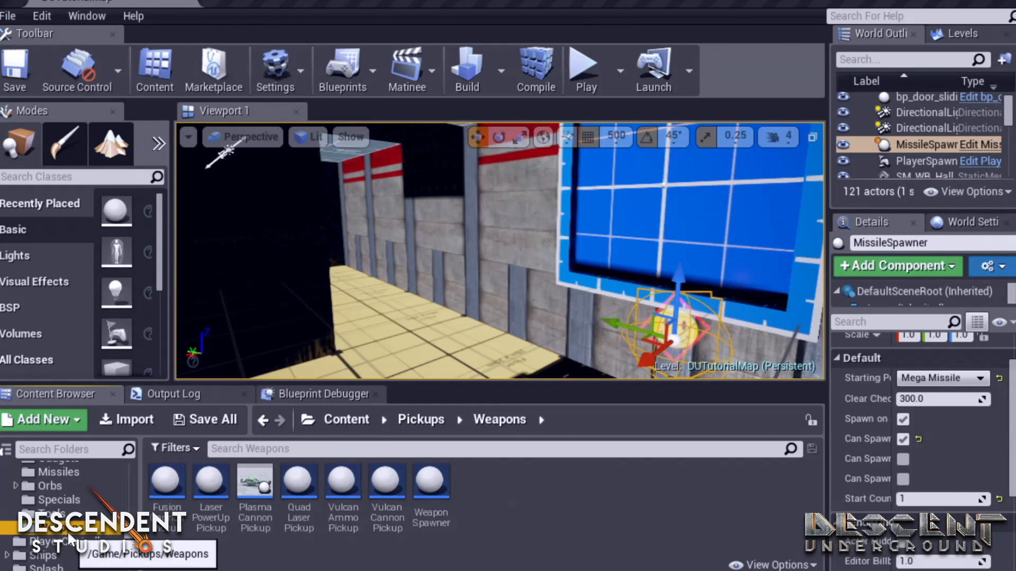
{"action": "right_click_drag", "start_coordinate": [484, 286], "coordinate": [433, 282]}
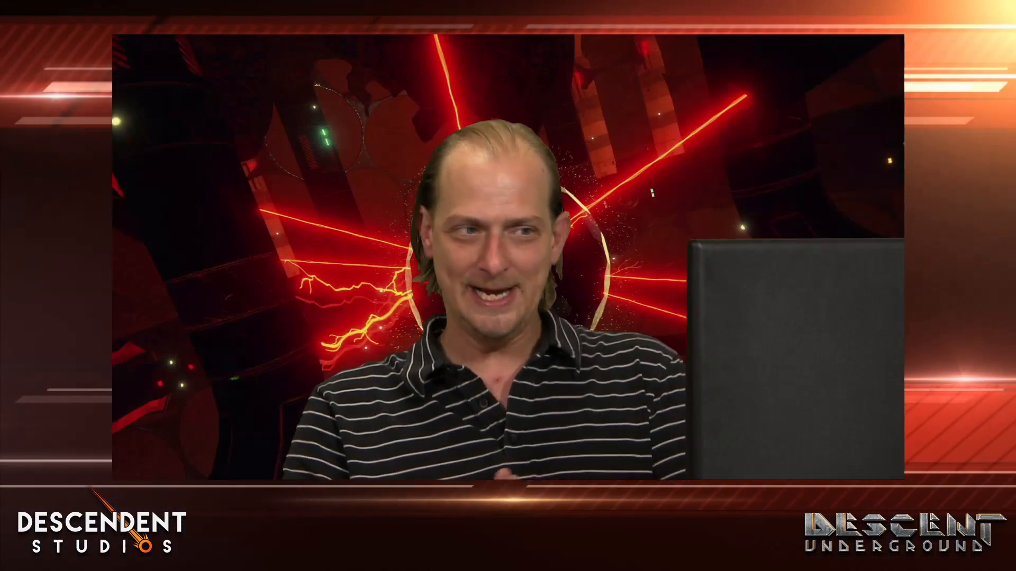